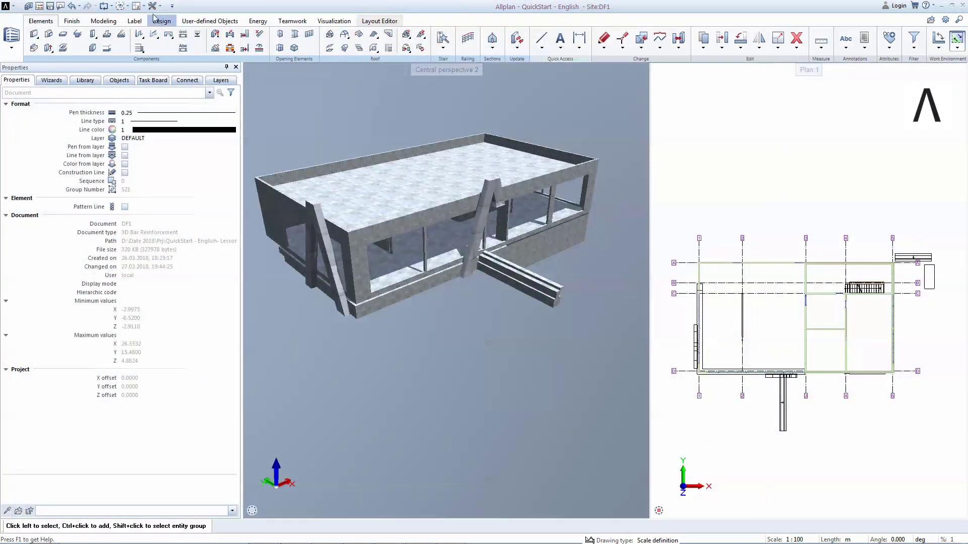
# In Reinforcement options, keep EC 2 as standard and set area reinforcement steel to B500B
pyautogui.click(151, 7)
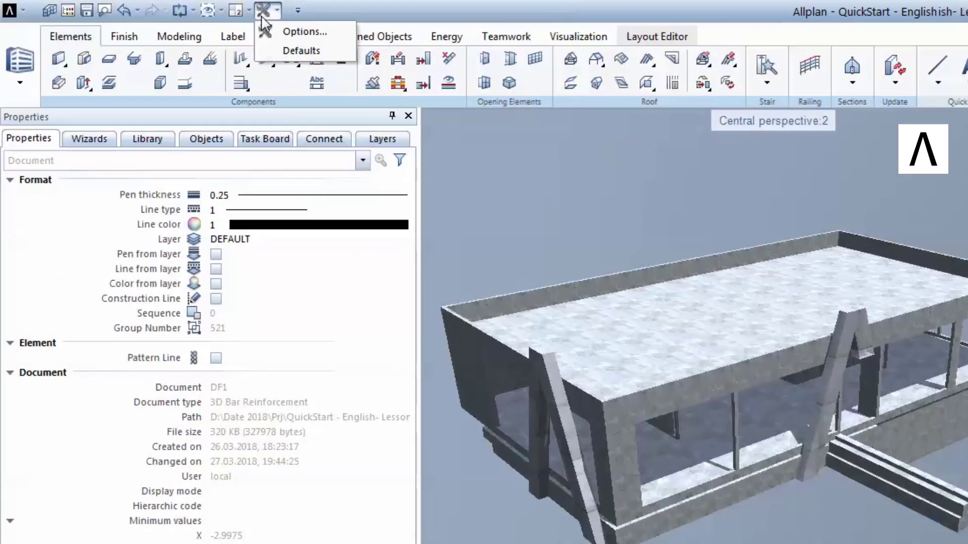
pyautogui.click(304, 31)
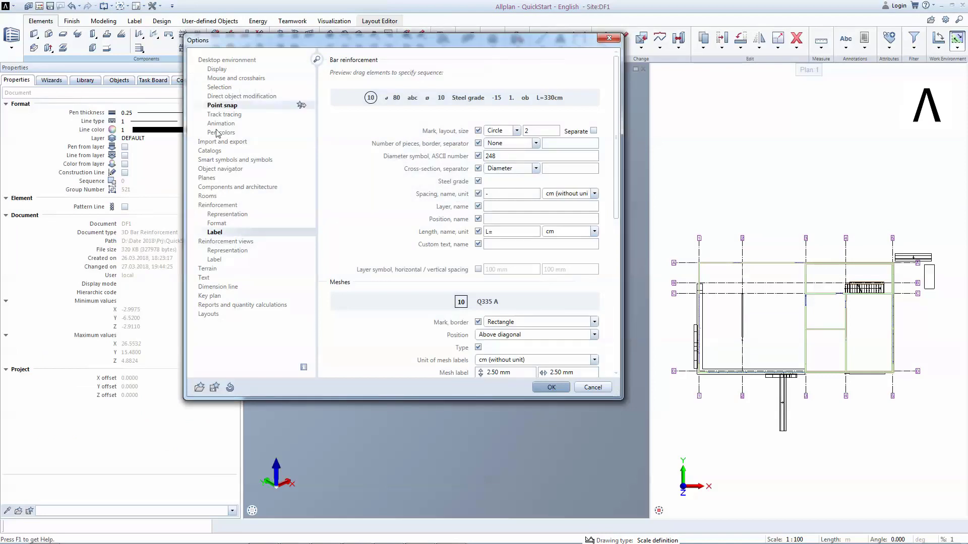
pyautogui.click(230, 205)
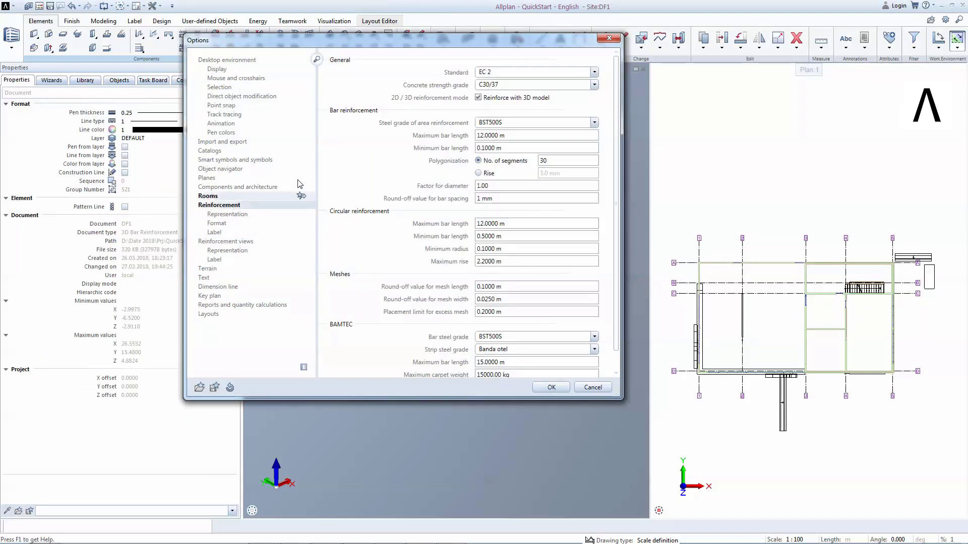
pyautogui.click(515, 74)
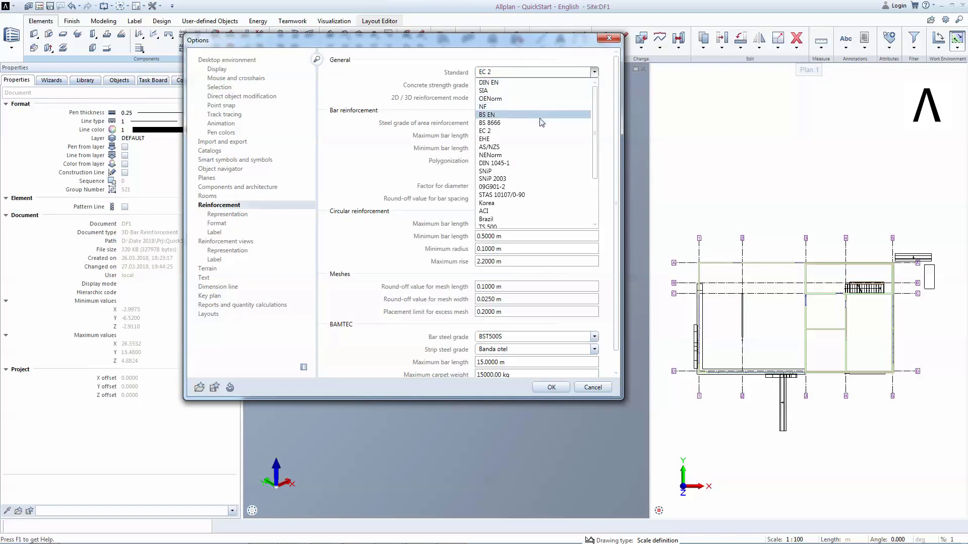
pyautogui.click(541, 132)
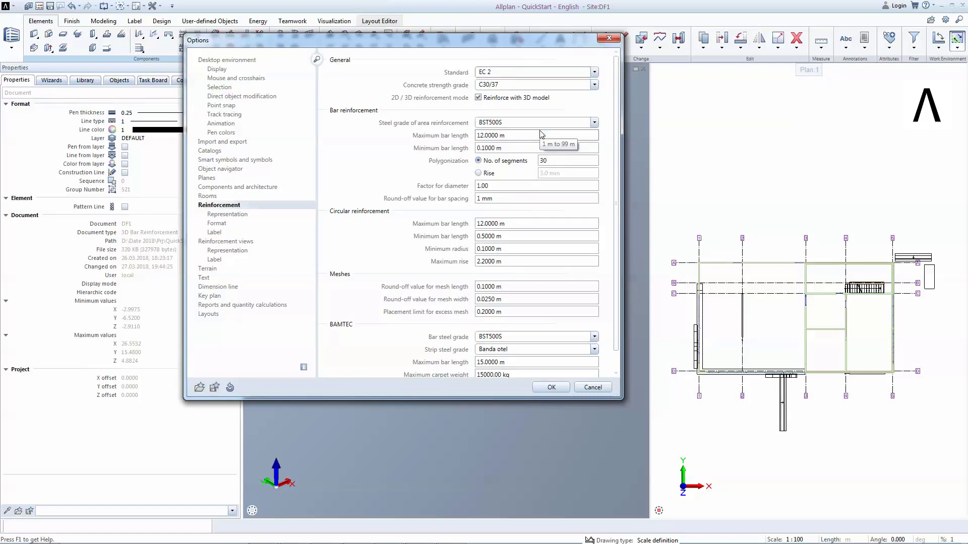
pyautogui.click(541, 125)
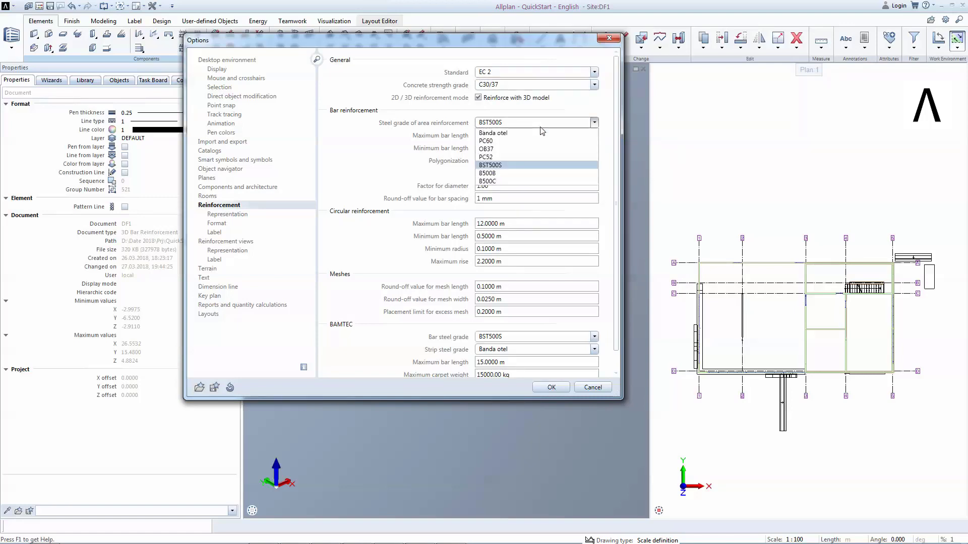
pyautogui.click(540, 173)
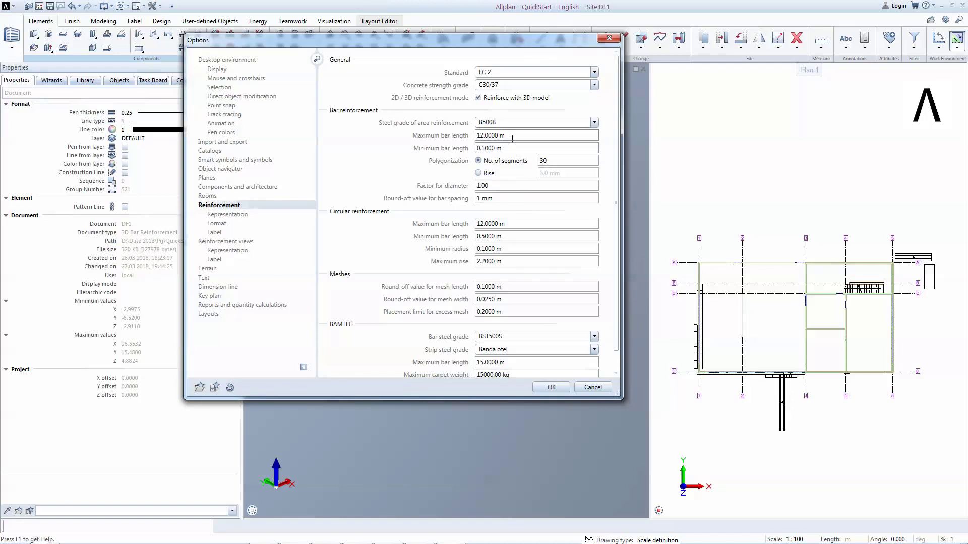
pyautogui.scroll(-1, 520, 155)
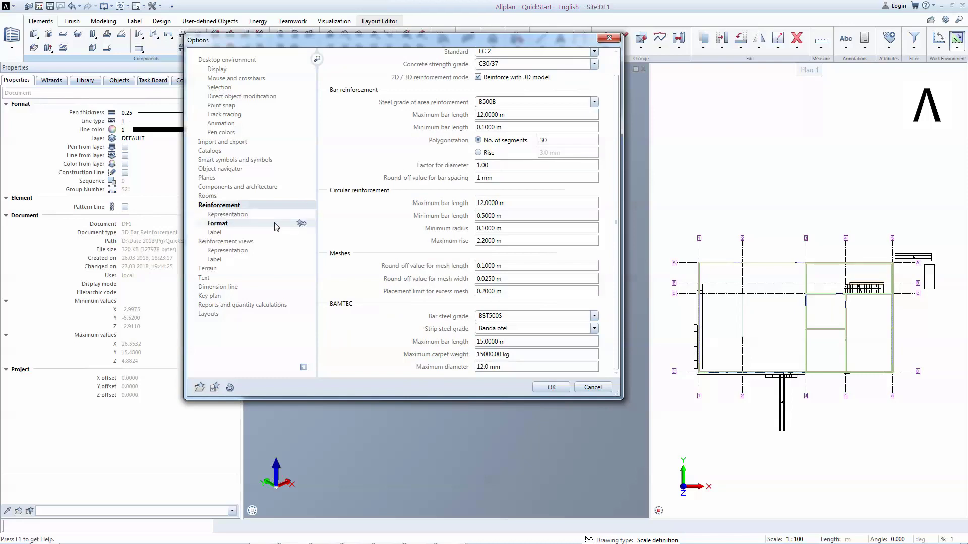
# In the label settings, keep outer dimensions for segment lengths and confirm the options
pyautogui.click(266, 233)
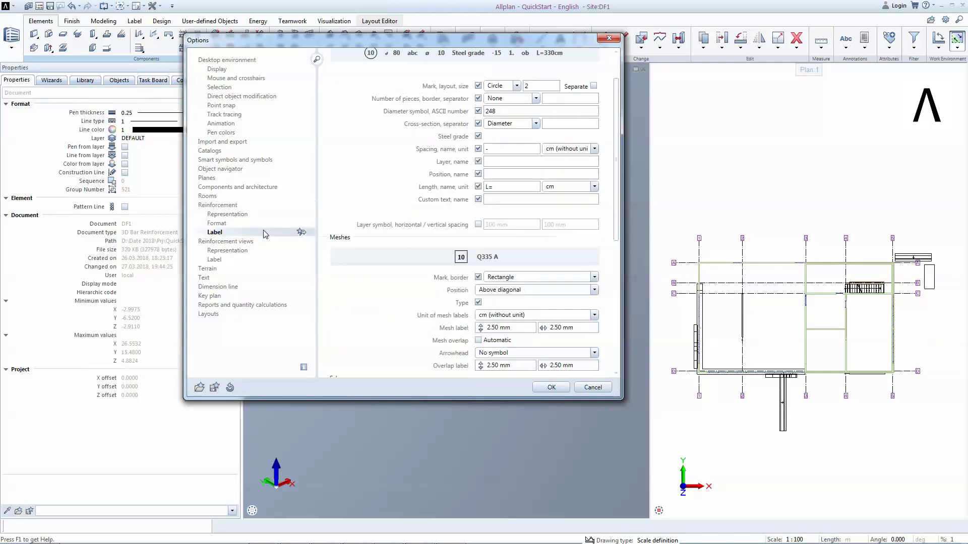
pyautogui.scroll(-2, 383, 235)
pyautogui.scroll(-3, 397, 235)
pyautogui.scroll(-3, 397, 236)
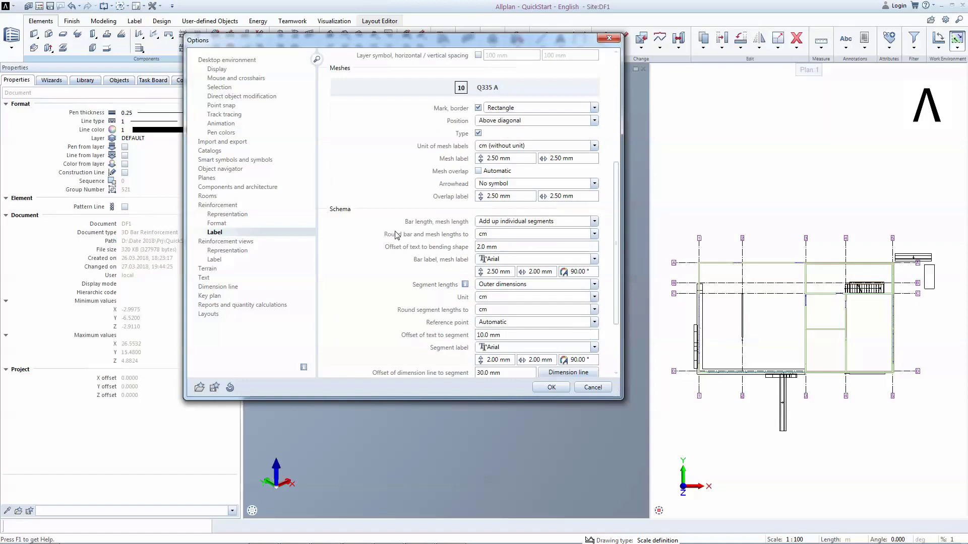
pyautogui.scroll(-1, 397, 235)
pyautogui.scroll(-1, 397, 235)
pyautogui.scroll(-1, 432, 218)
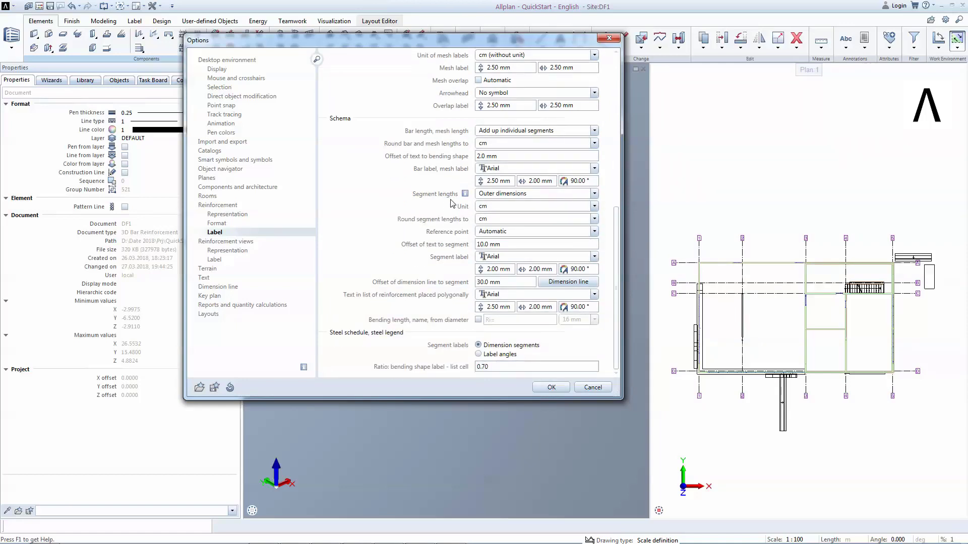
pyautogui.moveTo(464, 284)
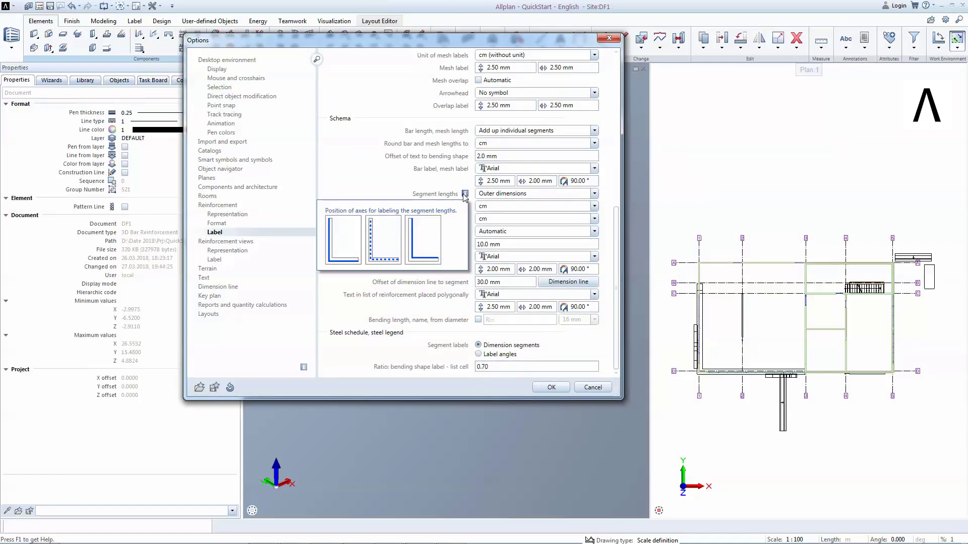
pyautogui.click(489, 198)
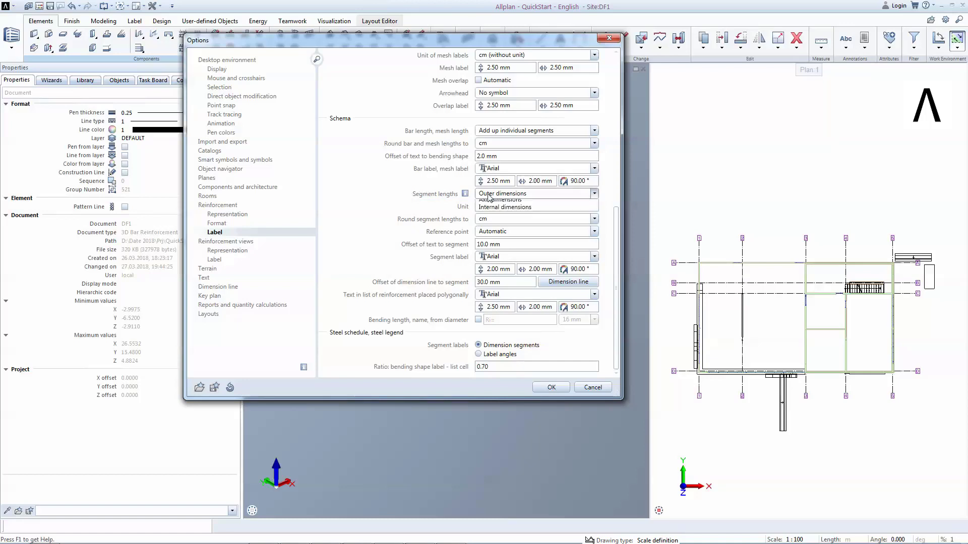
pyautogui.click(499, 204)
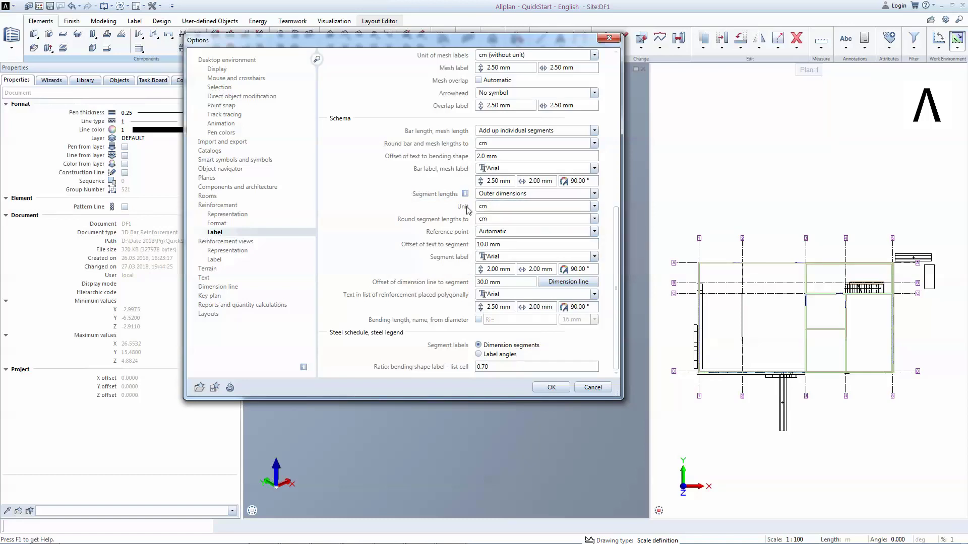
pyautogui.click(537, 388)
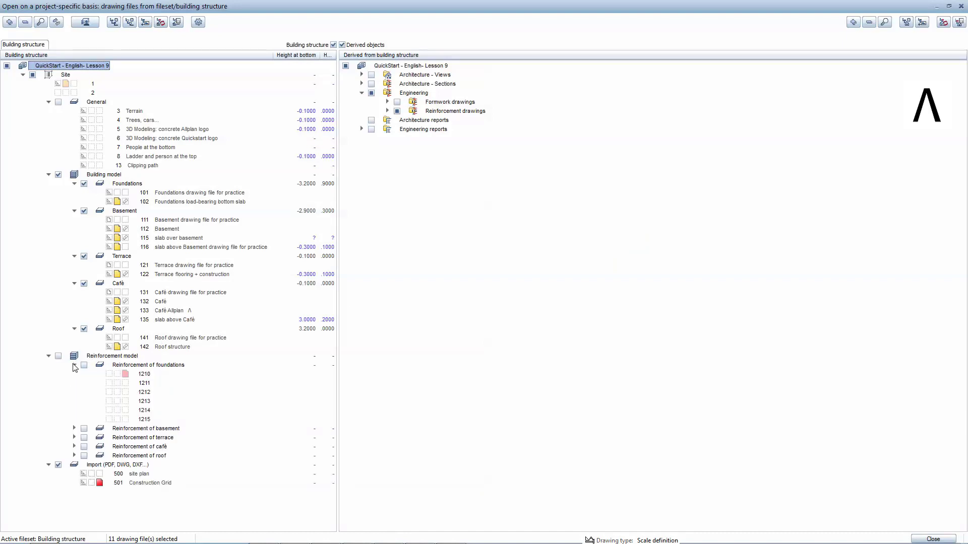
# Include Reinforcement of foundations, rename drawing file 1210 to 'Foundation + stairs' and open it
pyautogui.click(84, 365)
pyautogui.click(151, 375)
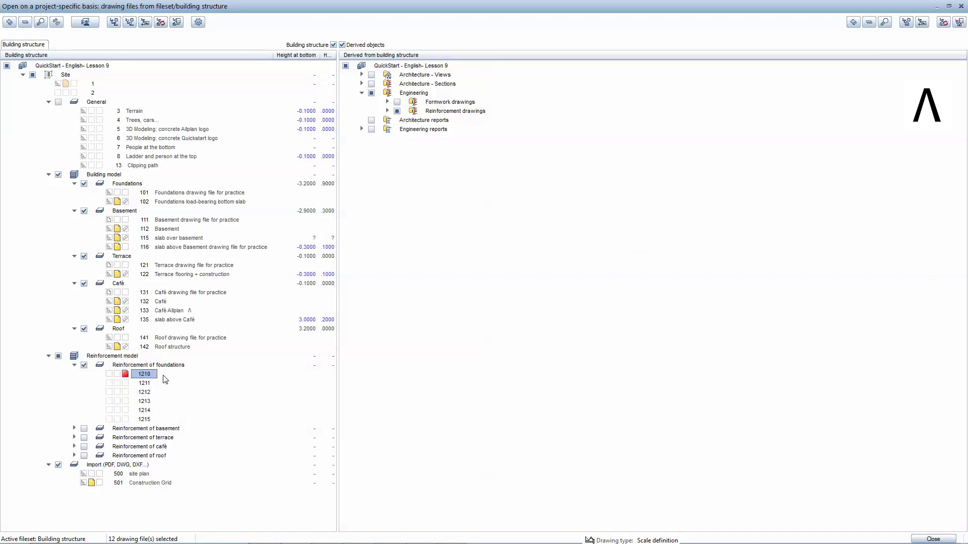
pyautogui.click(164, 375)
pyautogui.write('Foundation + stairs')
pyautogui.press('Return')
pyautogui.click(930, 536)
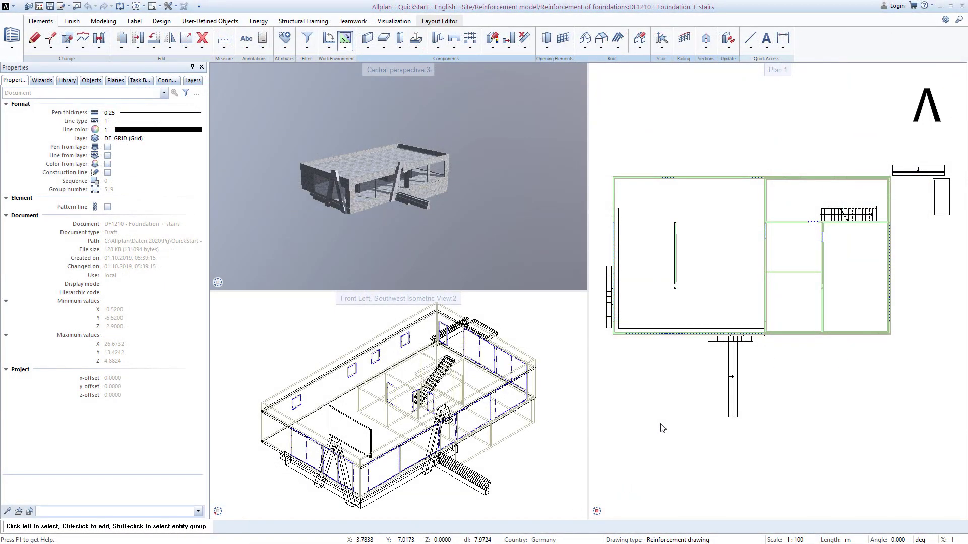
# Cut Section 1-1 through the foundation with two clipping points and a depth, placing it below the plan
pyautogui.click(12, 37)
pyautogui.click(20, 61)
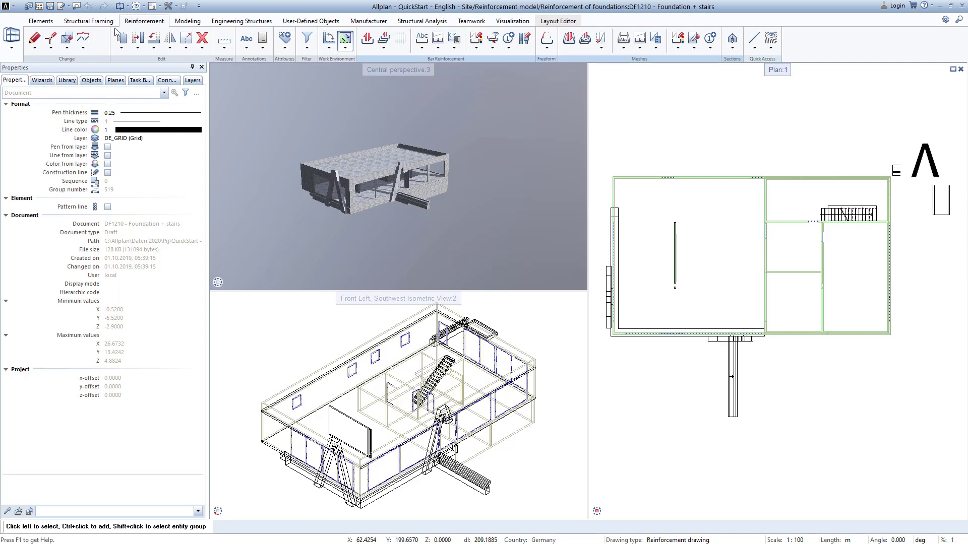
pyautogui.click(734, 40)
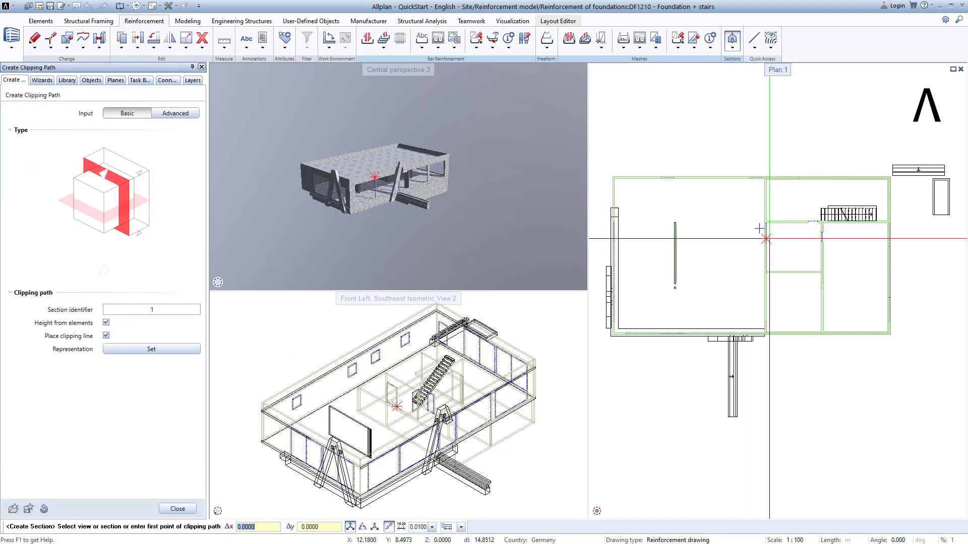
pyautogui.scroll(2, 746, 348)
pyautogui.scroll(2, 746, 348)
pyautogui.click(748, 347)
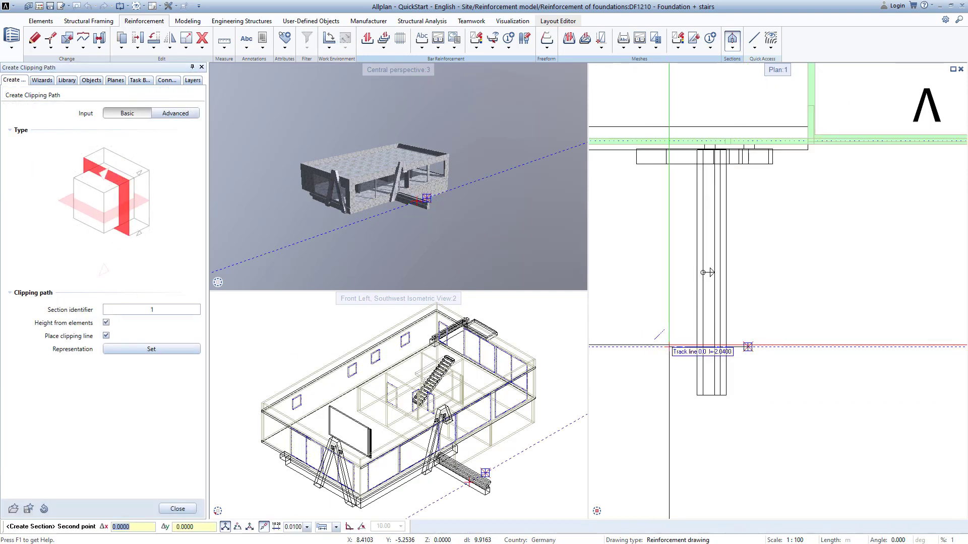
pyautogui.click(668, 347)
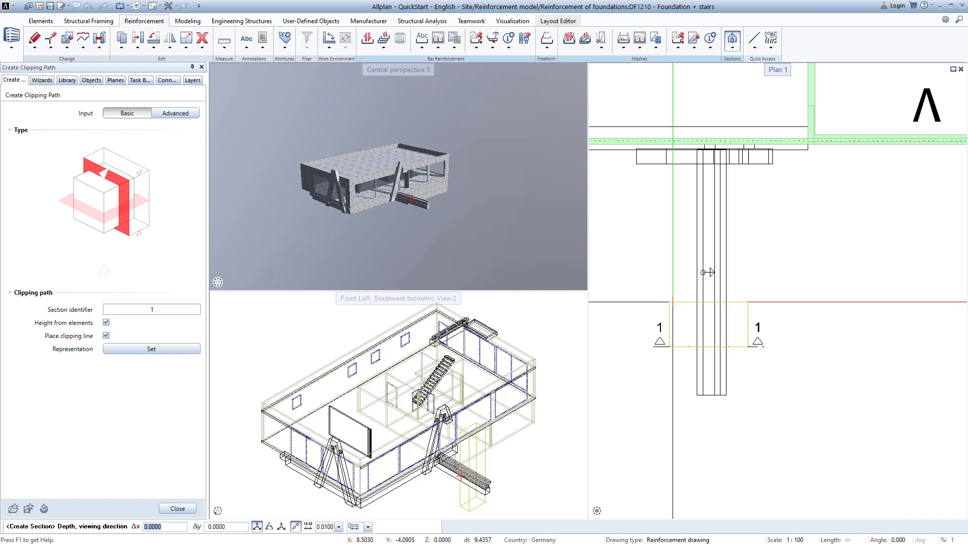
pyautogui.click(668, 301)
pyautogui.scroll(-3, 714, 307)
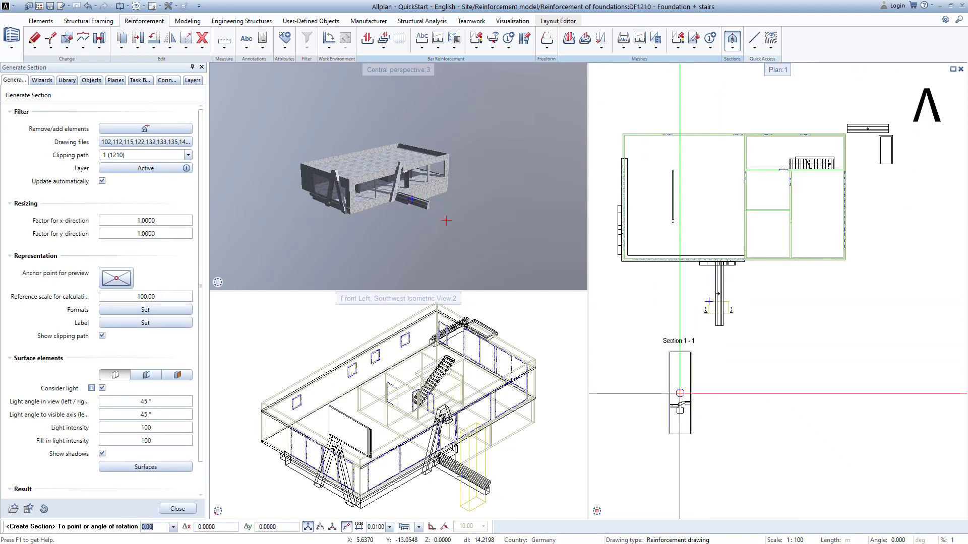
pyautogui.click(668, 353)
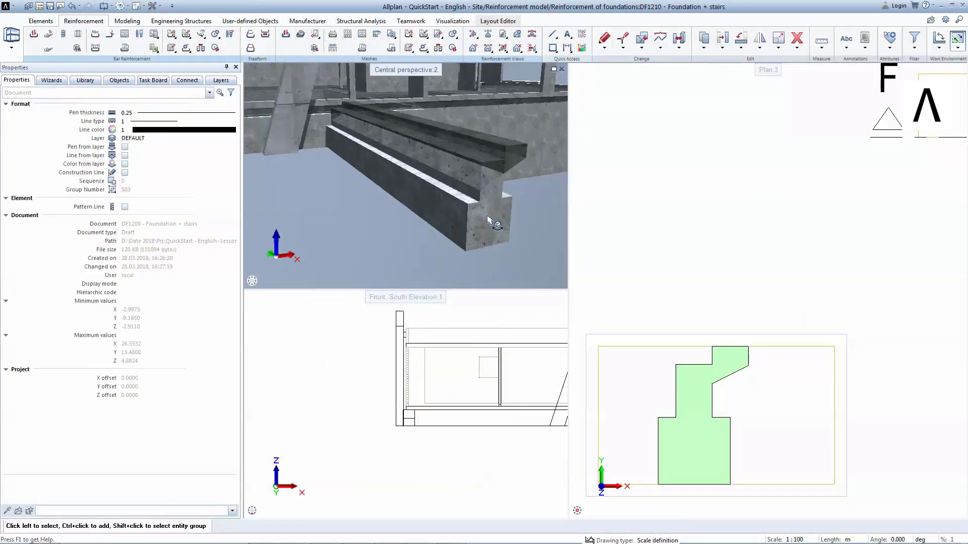
# Give the beton 02 custom surface 60% transparency in the perspective view
pyautogui.rightClick(487, 218)
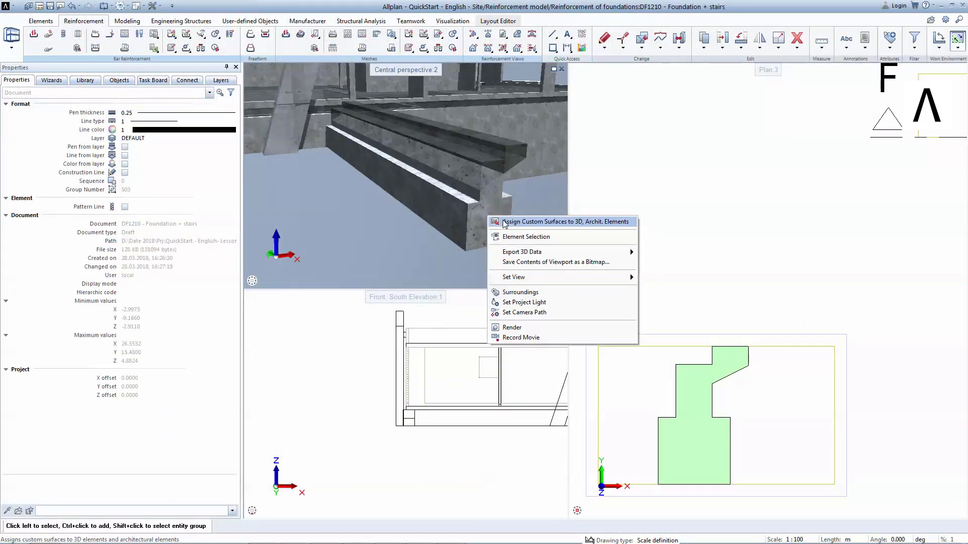
pyautogui.click(504, 224)
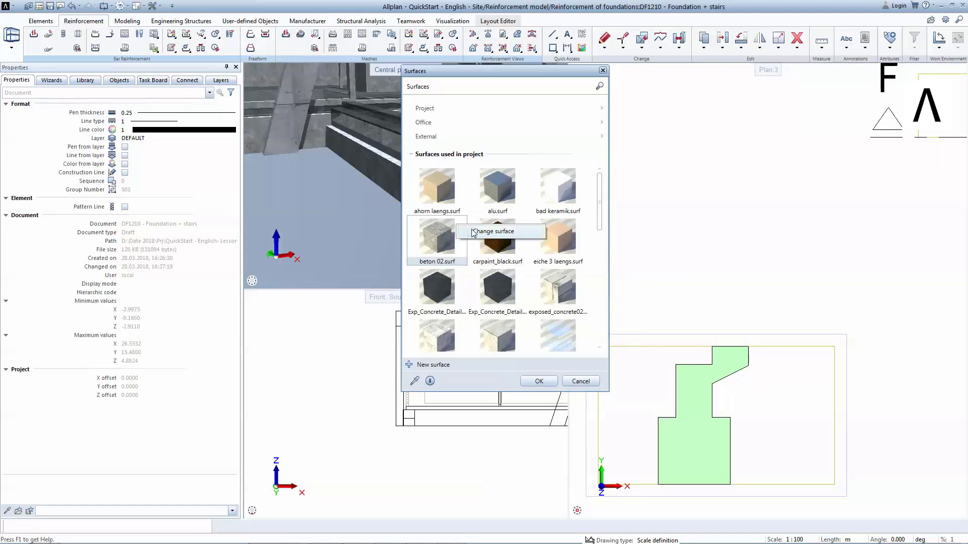
pyautogui.click(461, 223)
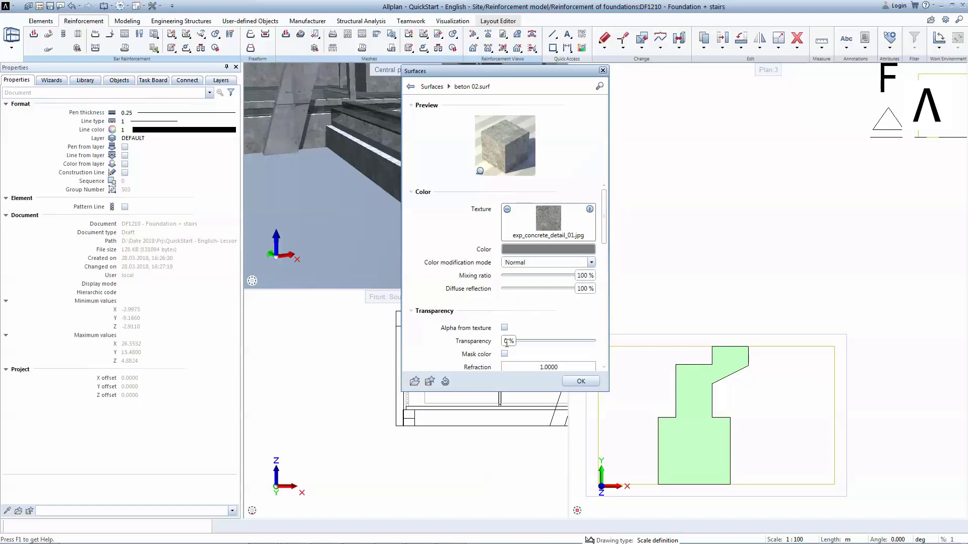
pyautogui.moveTo(508, 341); pyautogui.dragTo(554, 350)
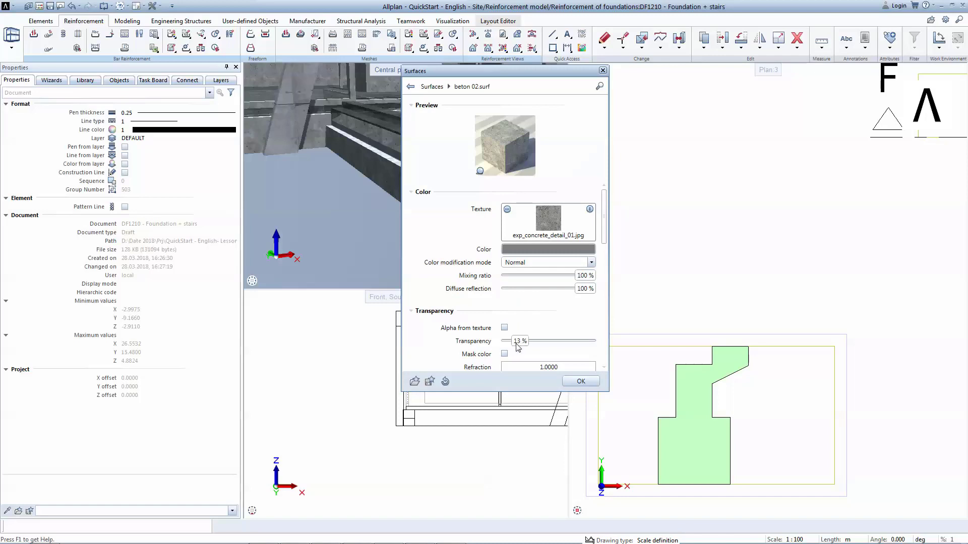
pyautogui.click(595, 385)
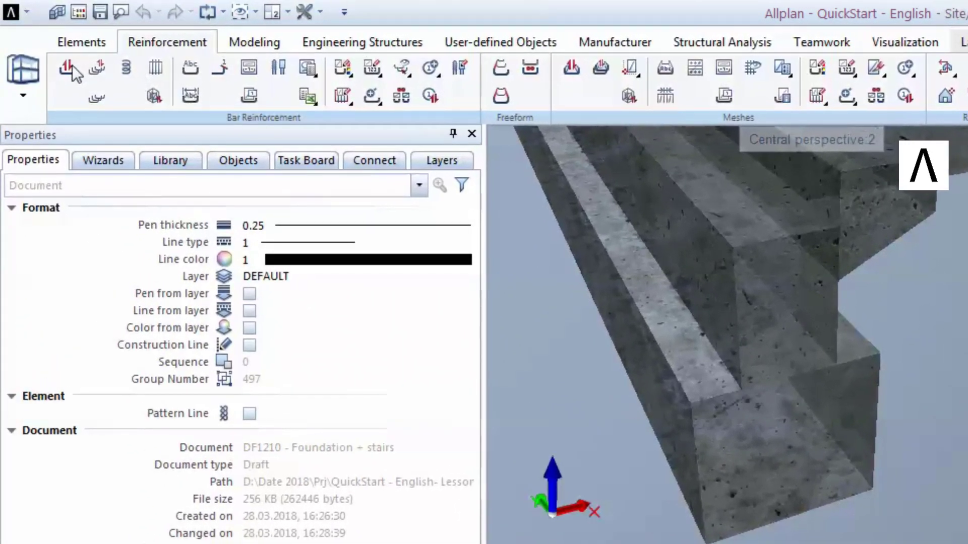
# Choose the open-top stirrup bar shape with a 12 mm diameter
pyautogui.click(70, 66)
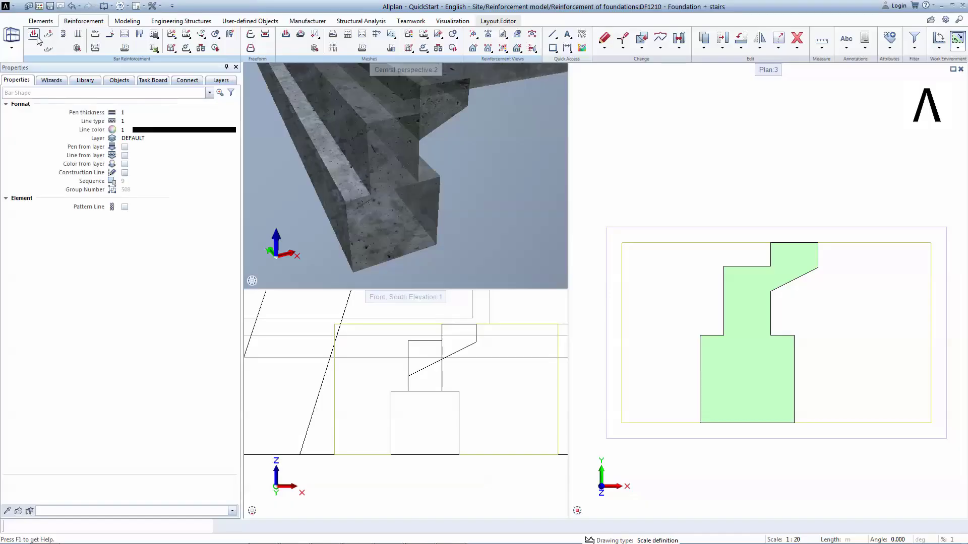
pyautogui.click(35, 35)
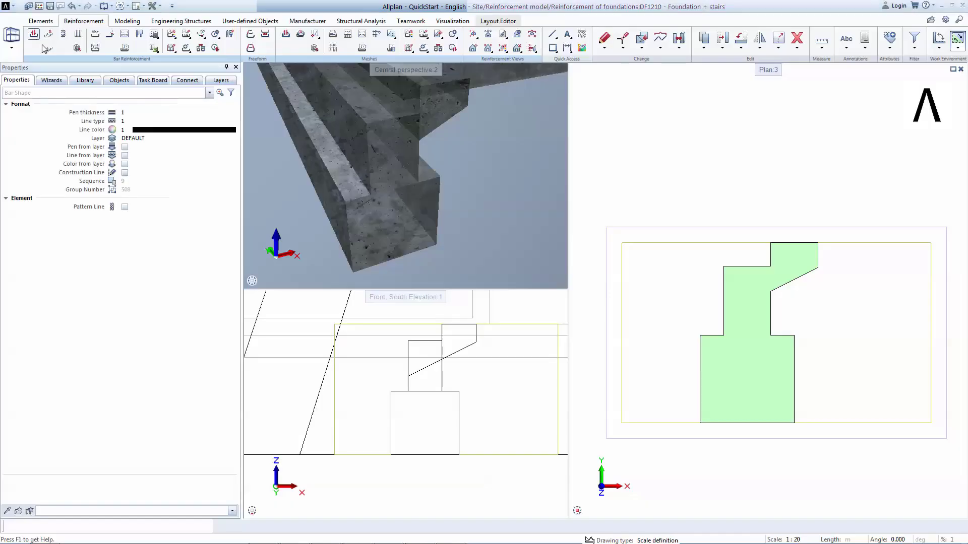
pyautogui.click(232, 92)
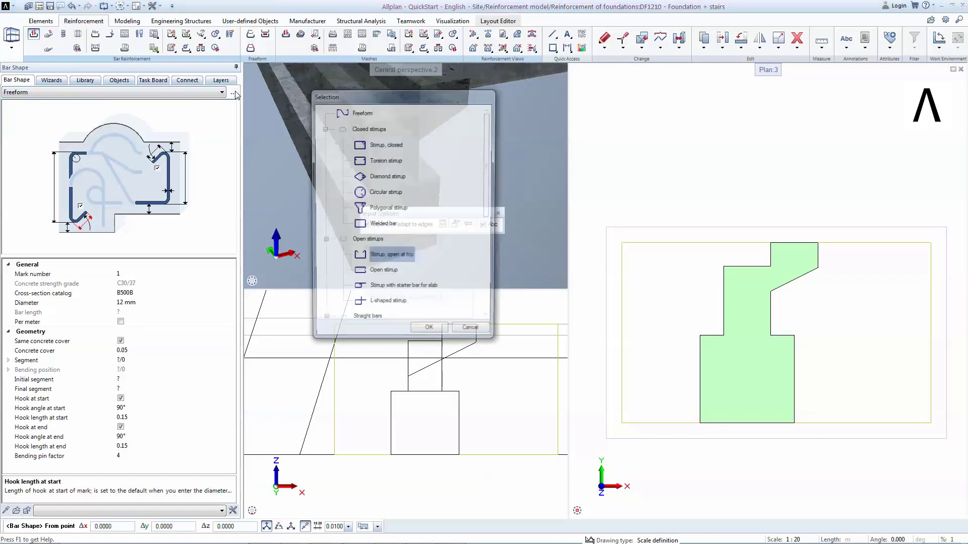
pyautogui.scroll(-1, 397, 131)
pyautogui.scroll(-2, 396, 131)
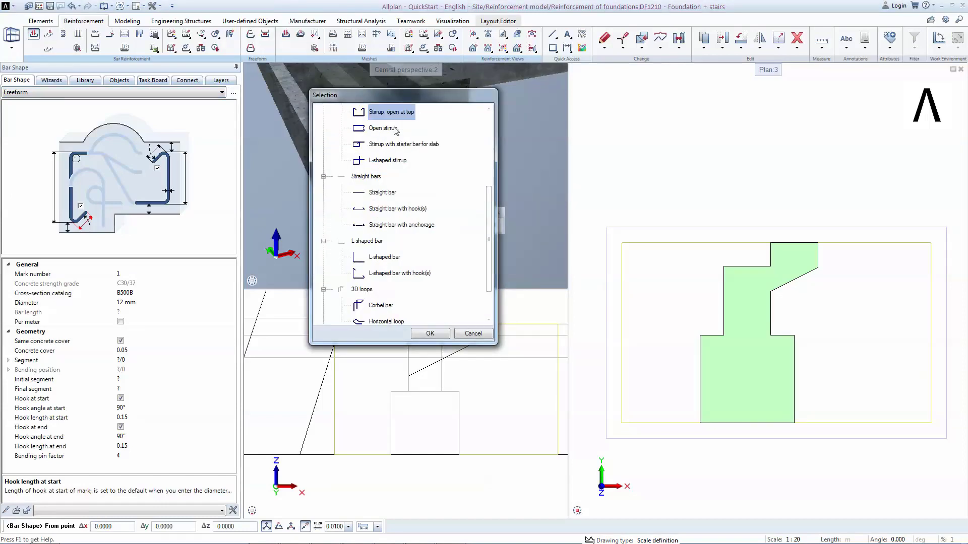
pyautogui.scroll(-1, 396, 131)
pyautogui.scroll(4, 396, 131)
pyautogui.doubleClick(405, 116)
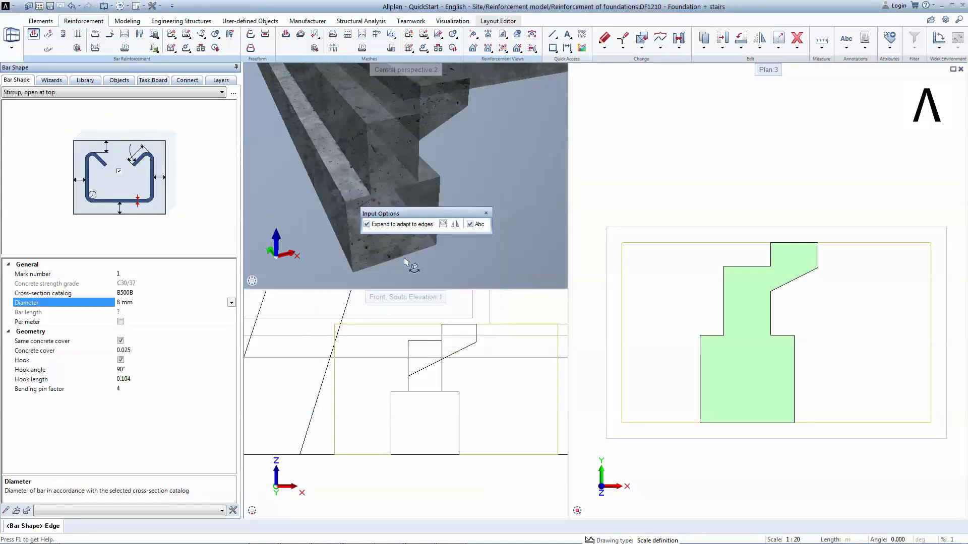
pyautogui.click(67, 303)
pyautogui.write('12')
pyautogui.press('Return')
# Set 0.05 cover, place the stirrup in the foundation and label it 1 ø12 L=173cm
pyautogui.click(125, 350)
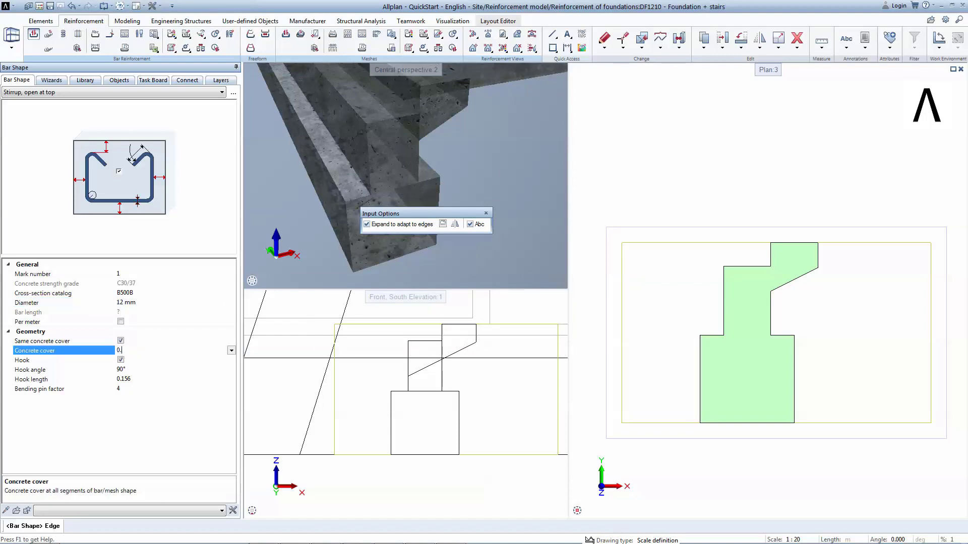
pyautogui.write('05')
pyautogui.press('Return')
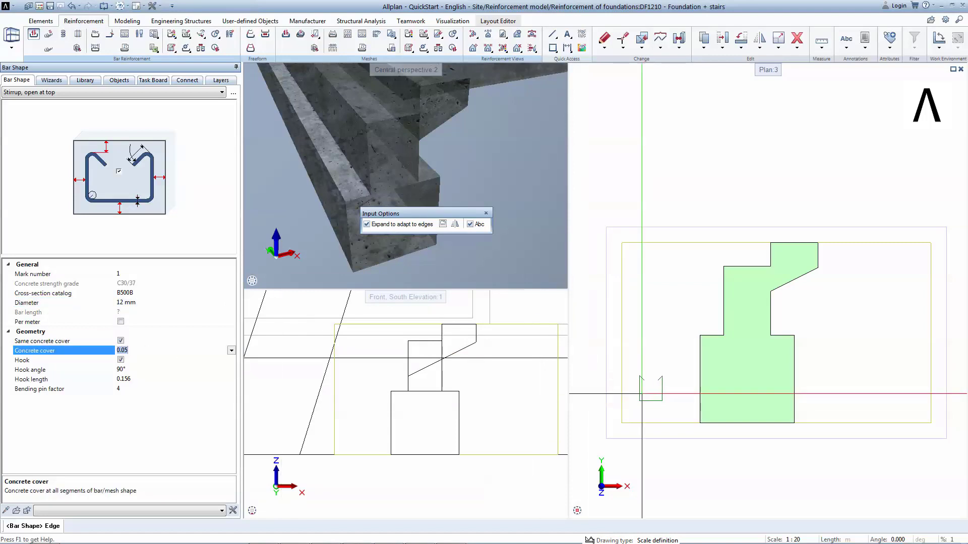
pyautogui.click(711, 388)
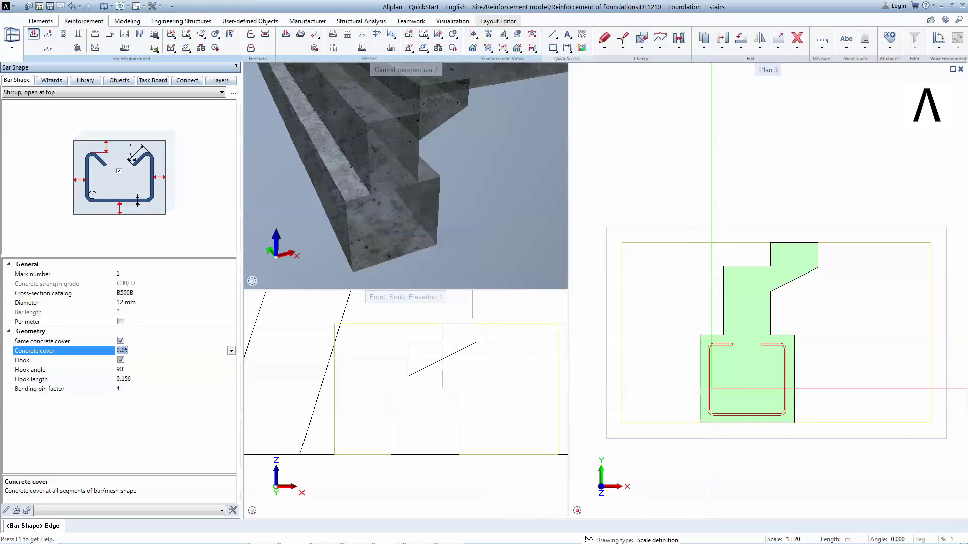
pyautogui.press('Escape')
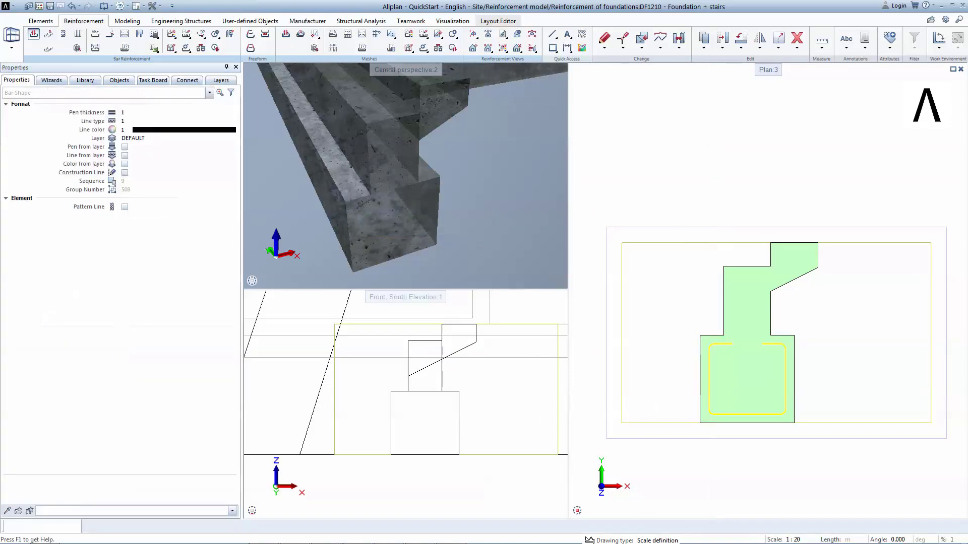
pyautogui.click(712, 393)
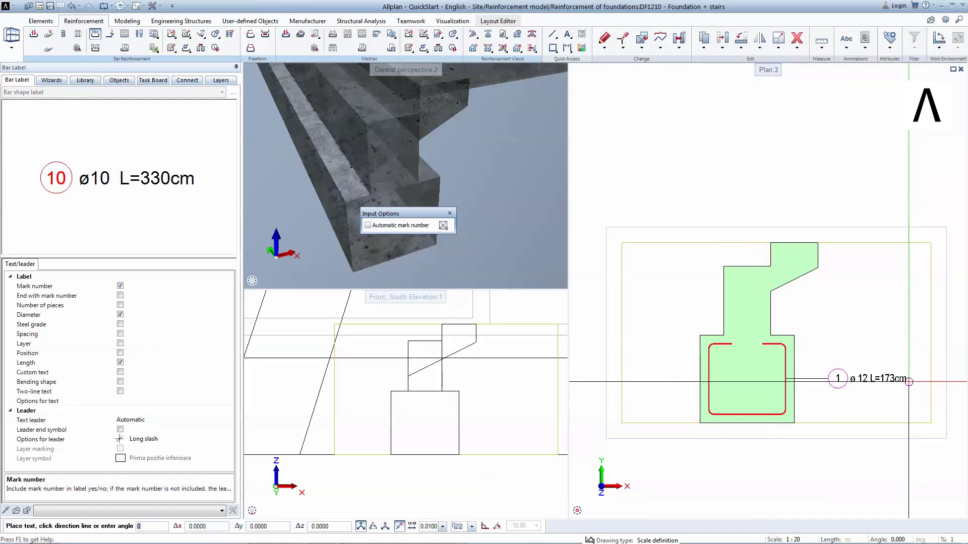
pyautogui.click(905, 380)
pyautogui.press('Escape')
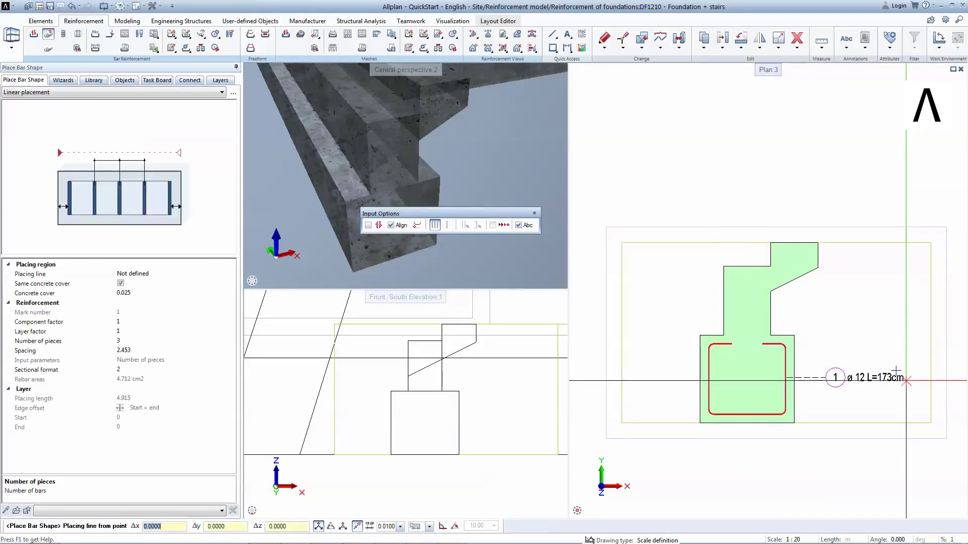
# Draw a freeform bar from the upper part via the top-right corner to the foundation bottom
pyautogui.click(49, 34)
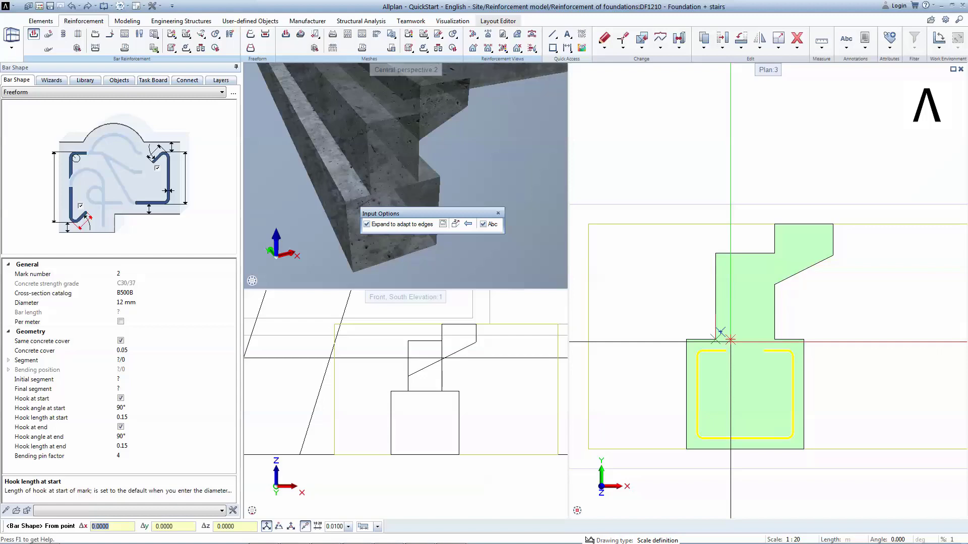
pyautogui.click(731, 341)
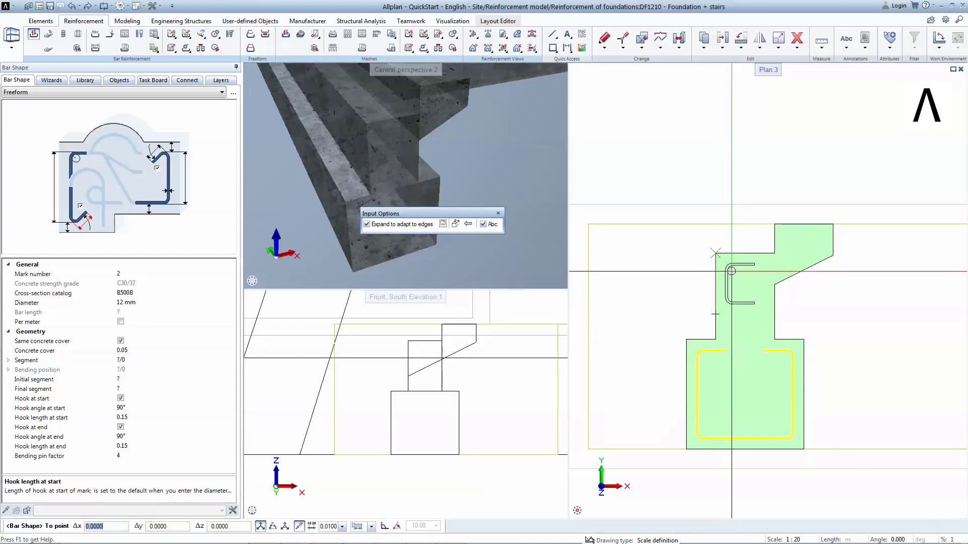
pyautogui.click(774, 253)
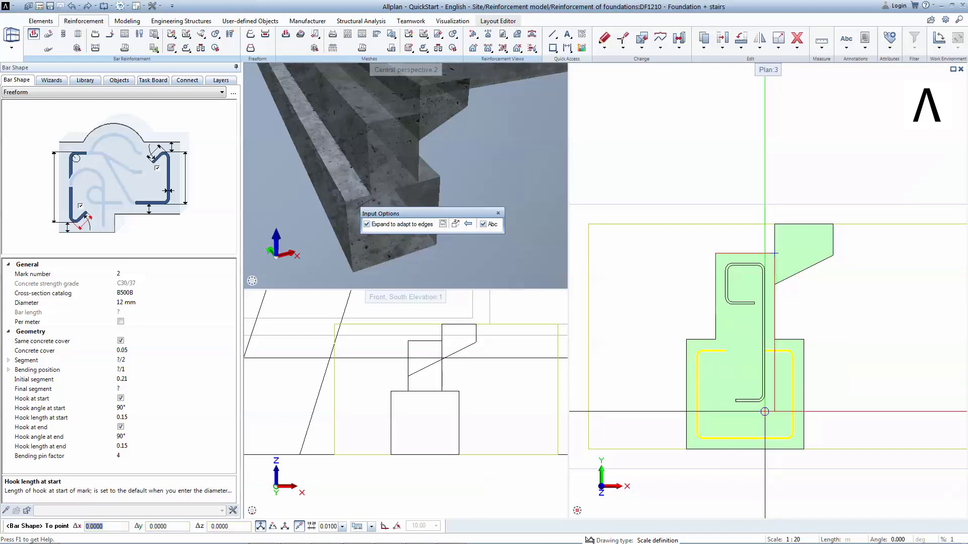
pyautogui.click(765, 448)
pyautogui.press('Escape')
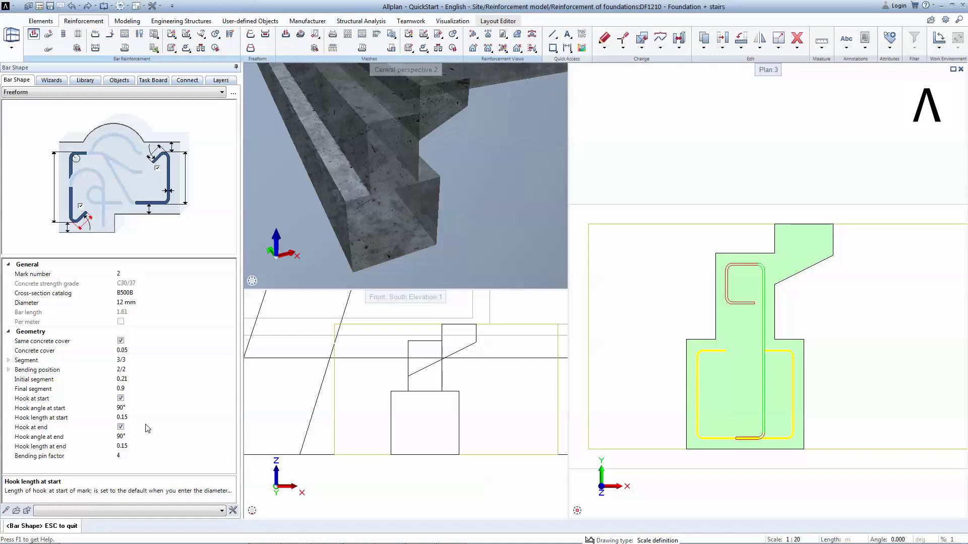
# Set the bar's initial segment to 0.9 and both hook angles to -90°
pyautogui.click(131, 380)
pyautogui.write('0.9')
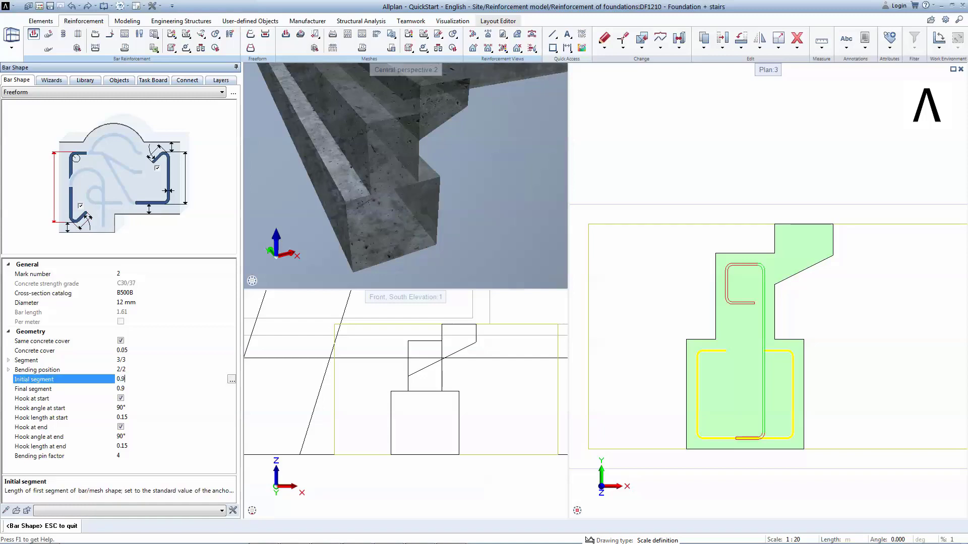
pyautogui.press('Return')
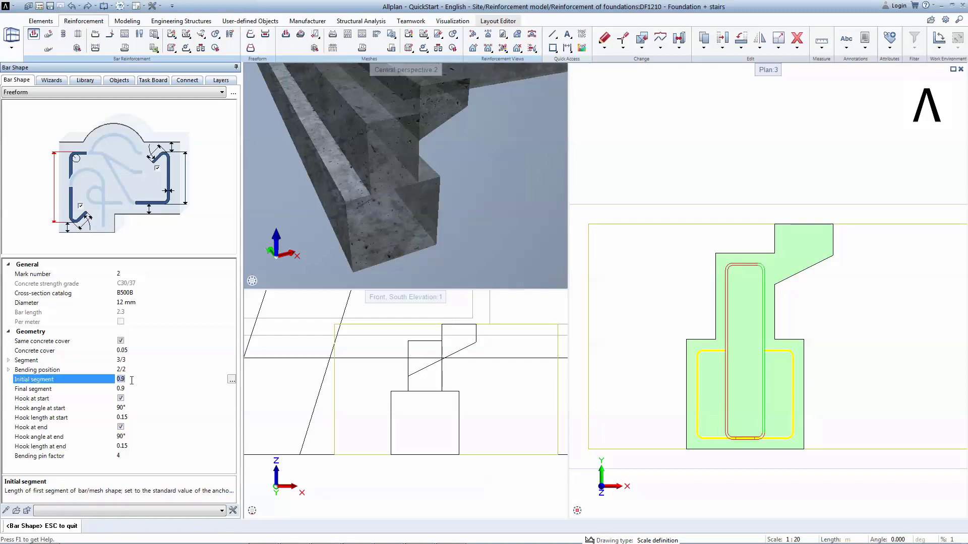
pyautogui.click(131, 406)
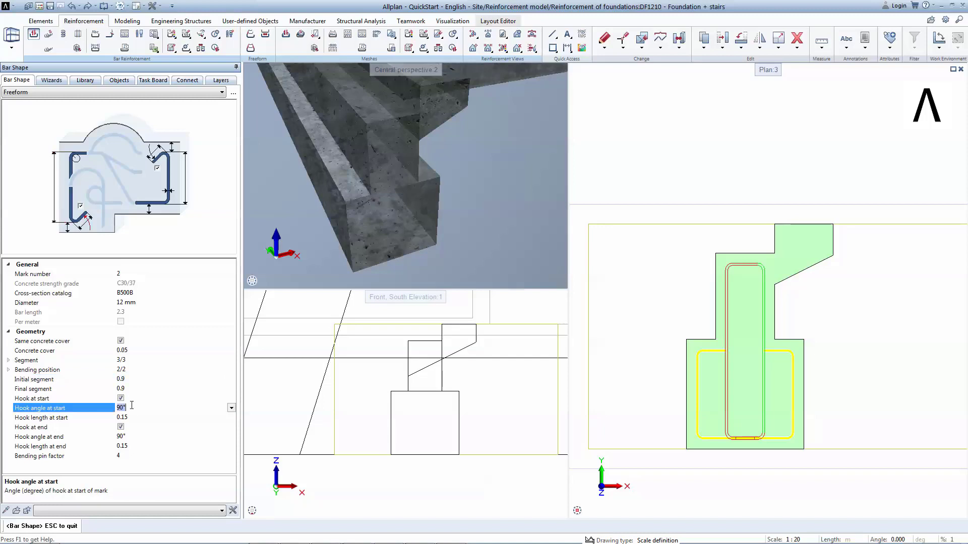
pyautogui.write('-90')
pyautogui.press('Return')
pyautogui.click(132, 437)
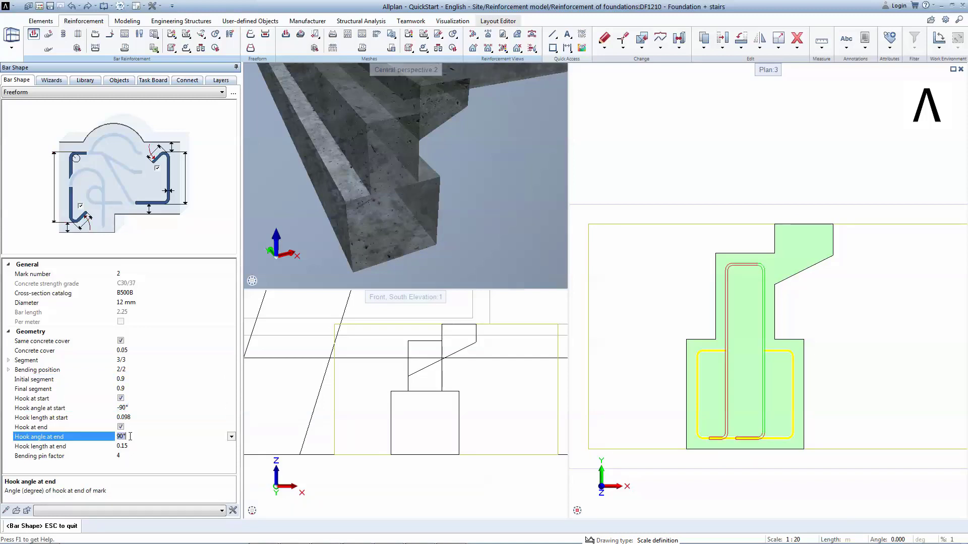
pyautogui.write('-90')
pyautogui.press('Return')
pyautogui.press('Escape')
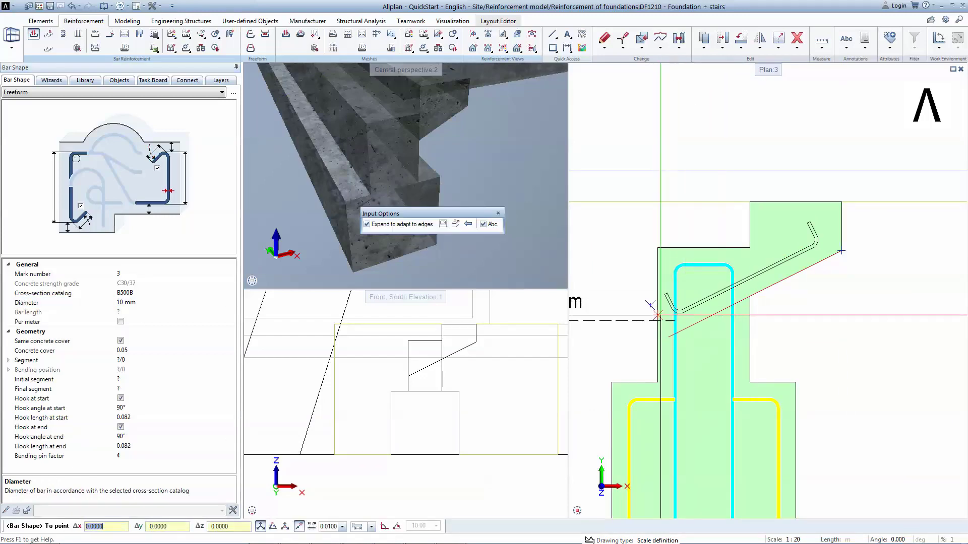
# End the ø10 sloped bar at the foundation bottom and label it ø10 L=143cm
pyautogui.scroll(-3, 669, 415)
pyautogui.scroll(2, 666, 454)
pyautogui.click(665, 479)
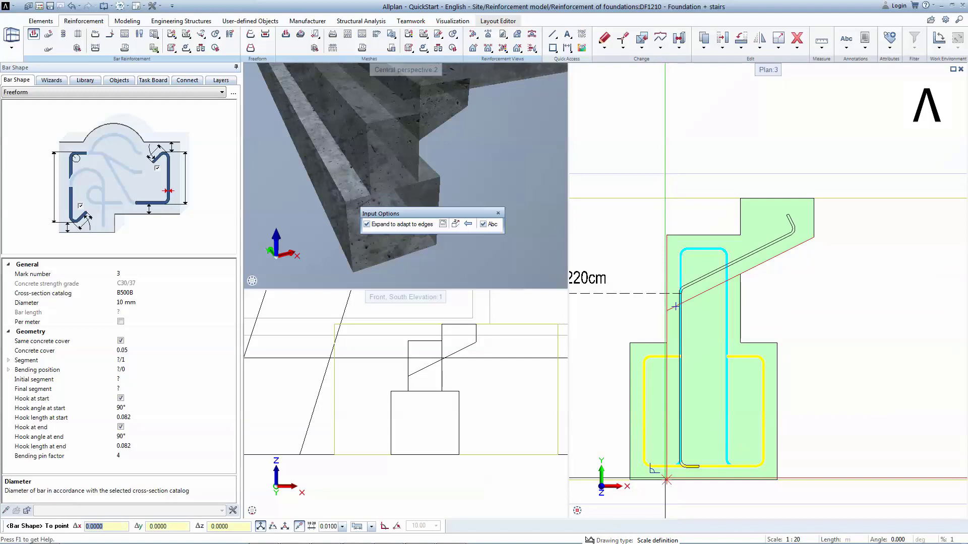
pyautogui.press('Escape')
pyautogui.press('Escape')
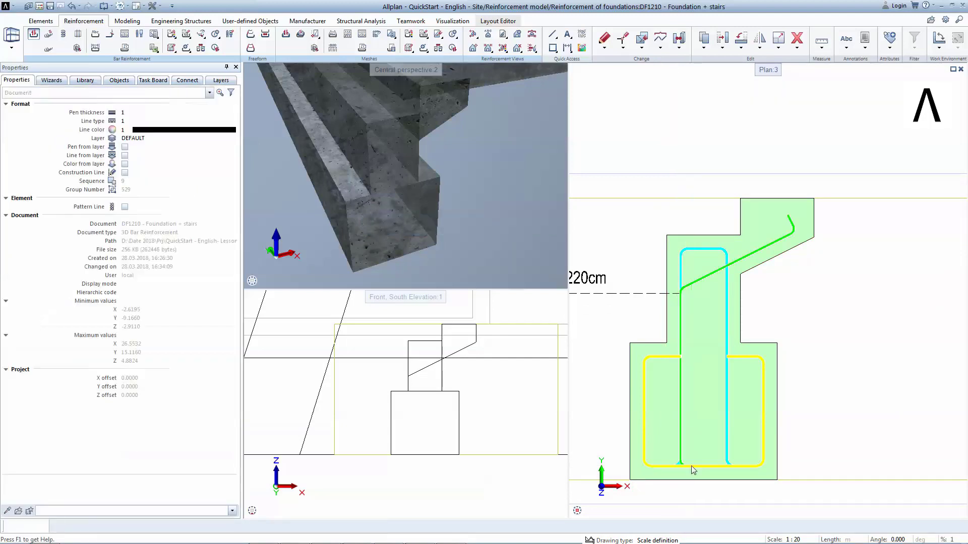
pyautogui.scroll(-2, 631, 410)
pyautogui.click(631, 410)
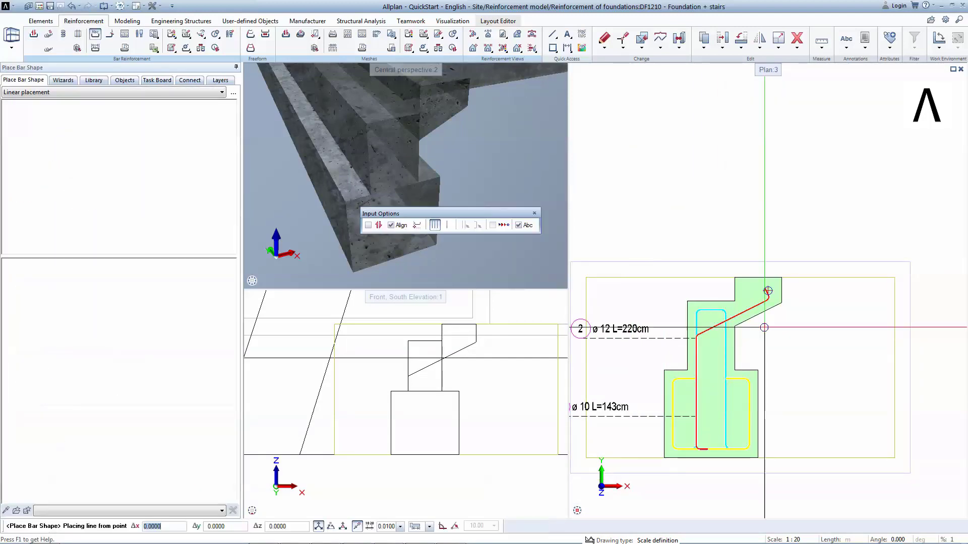
pyautogui.press('Escape')
pyautogui.scroll(2, 763, 297)
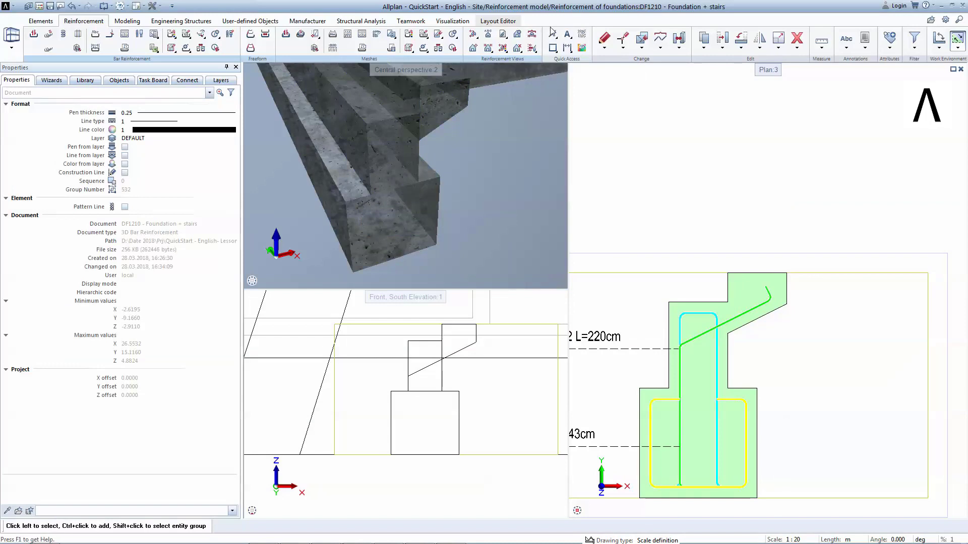
# Draw a guide line from the section corner along the stair slope
pyautogui.click(552, 34)
pyautogui.click(776, 263)
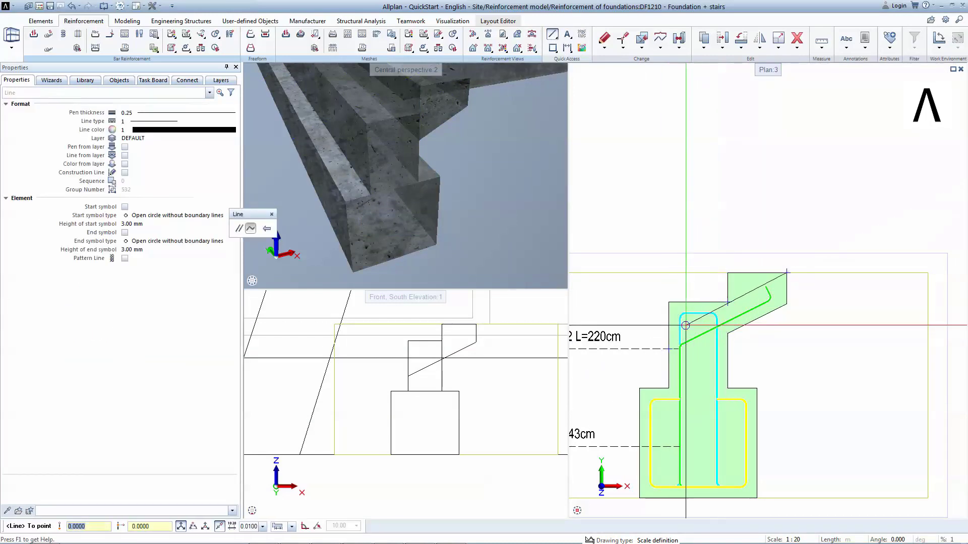
pyautogui.click(666, 333)
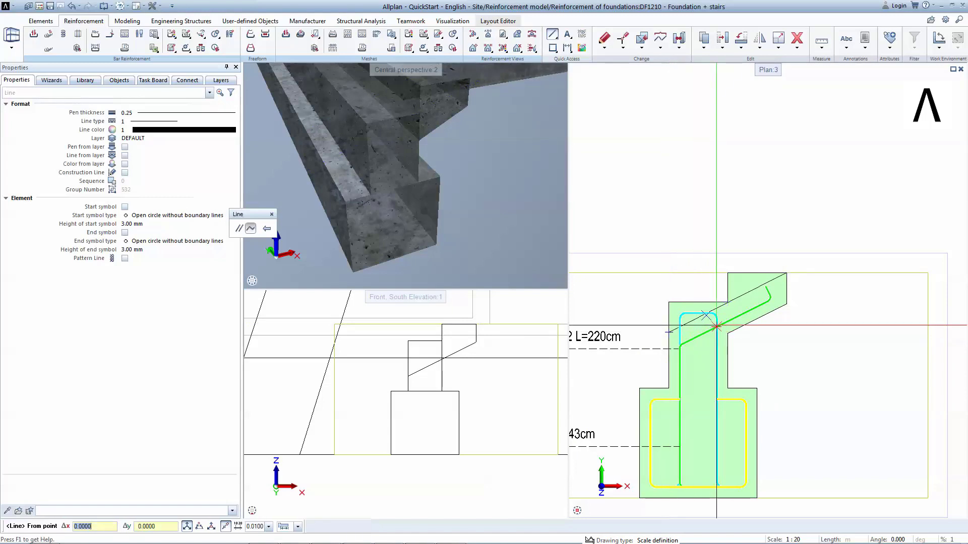
pyautogui.click(34, 36)
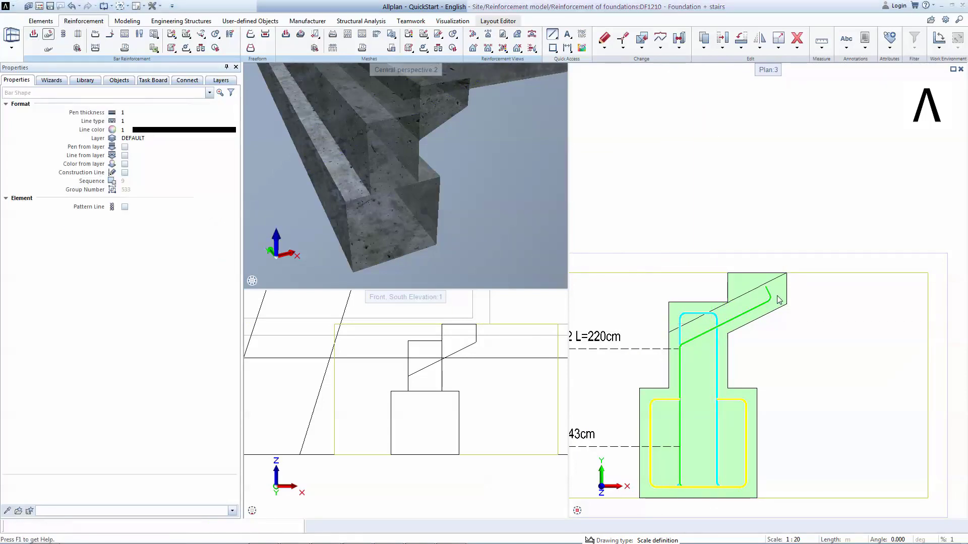
pyautogui.scroll(1, 780, 274)
# Draw a second sloped ø10 bar with 0.05 end cover, labelled 4 ø10 L=150cm
pyautogui.click(781, 275)
pyautogui.scroll(-2, 756, 263)
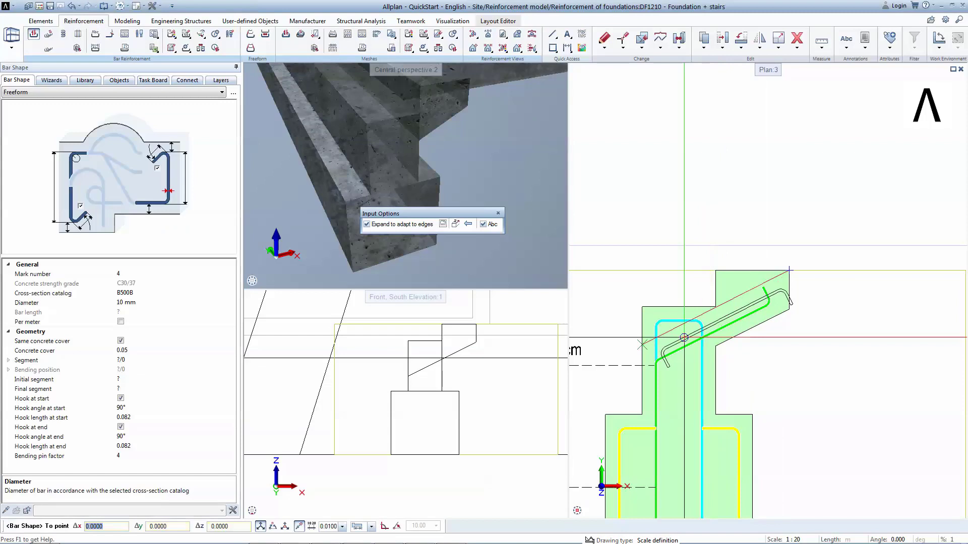
pyautogui.click(127, 342)
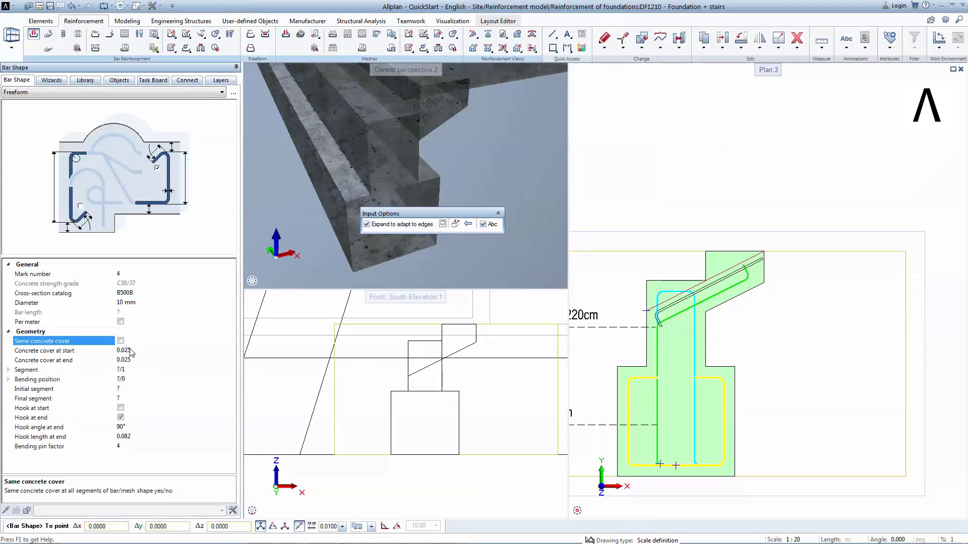
pyautogui.click(139, 357)
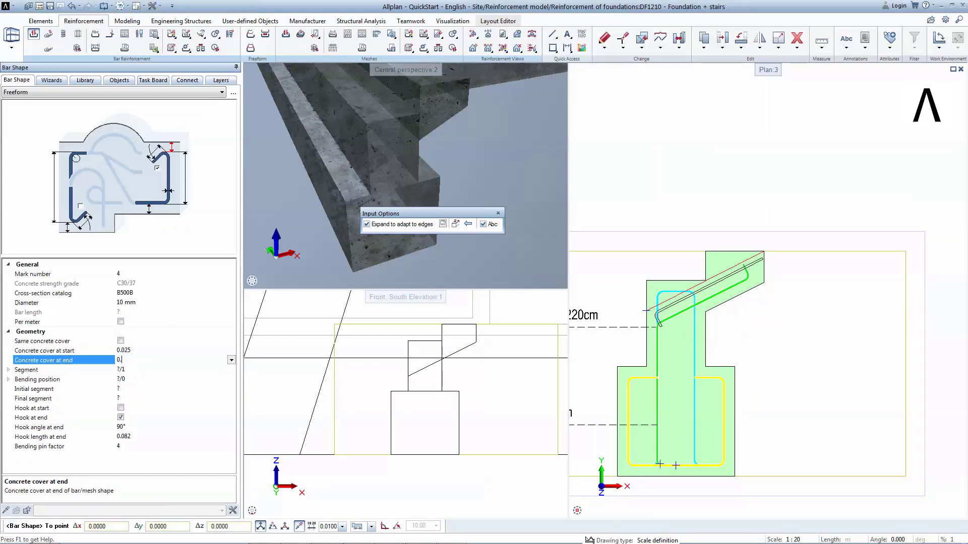
pyautogui.write('.05')
pyautogui.press('Return')
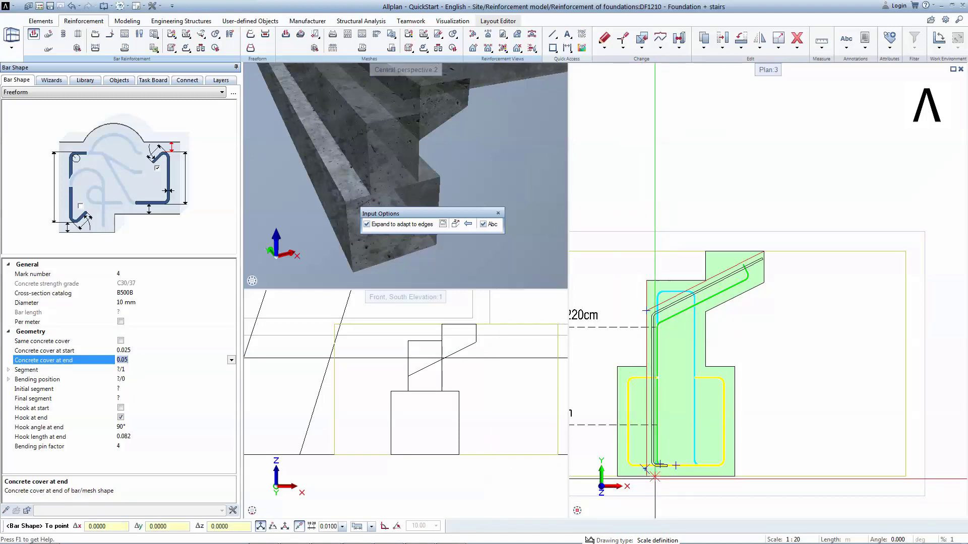
pyautogui.press('Escape')
pyautogui.scroll(-1, 727, 391)
pyautogui.click(756, 347)
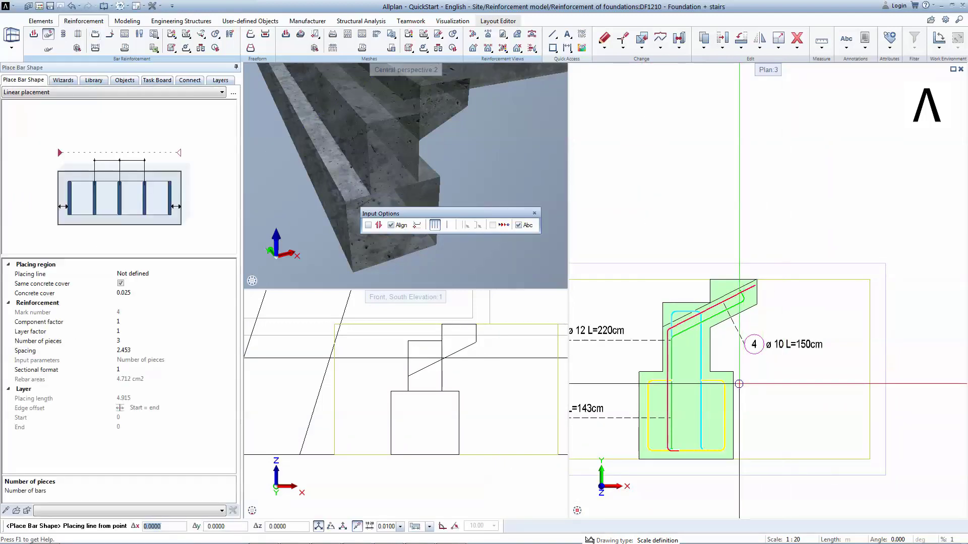
pyautogui.scroll(2, 692, 358)
pyautogui.click(658, 323)
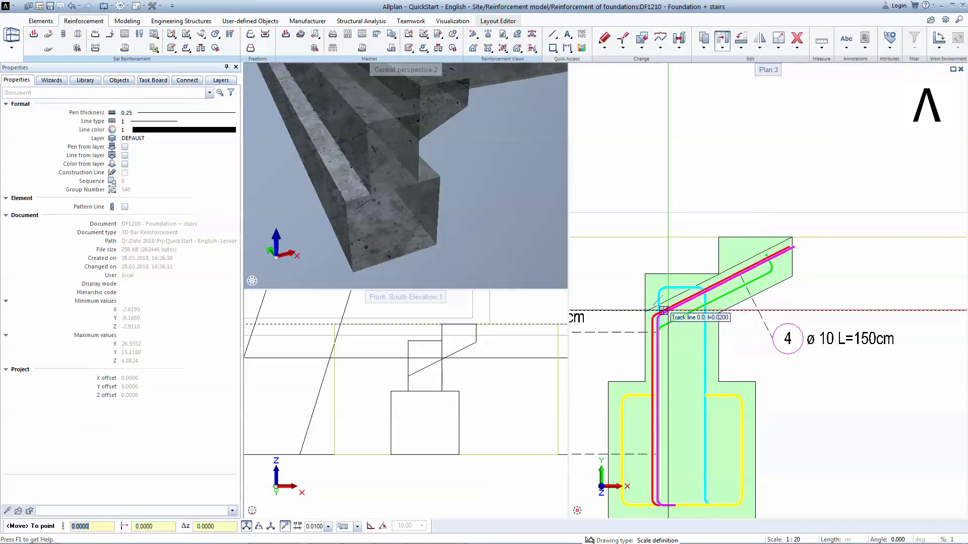
# Cancel the move and stretch bar 4's end, shortening it to 143 cm
pyautogui.press('Escape')
pyautogui.scroll(1, 793, 256)
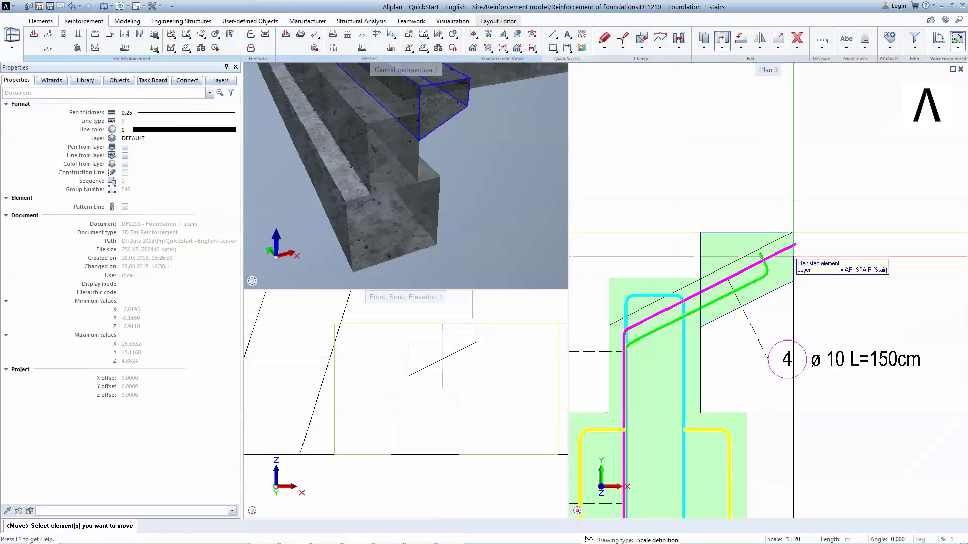
pyautogui.scroll(1, 793, 256)
pyautogui.click(623, 38)
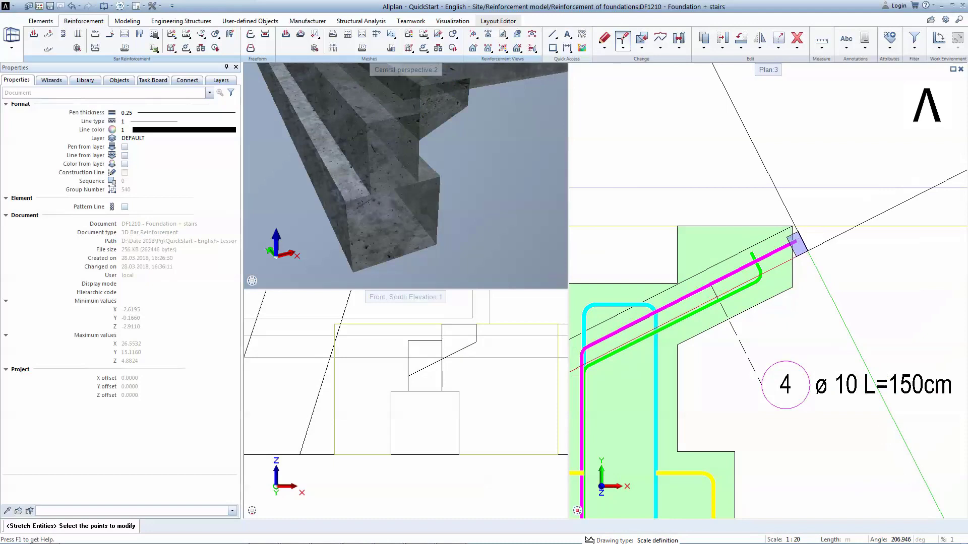
pyautogui.click(795, 243)
pyautogui.click(796, 242)
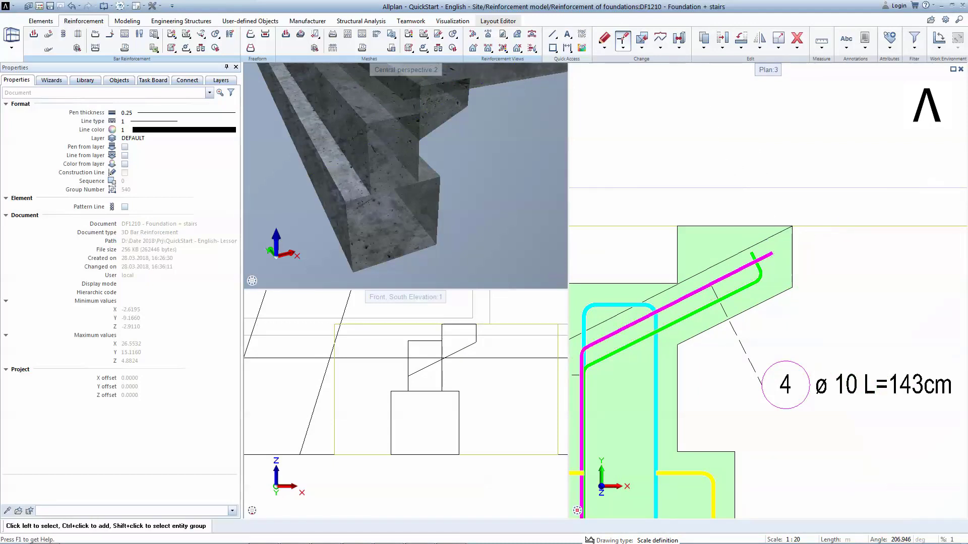
# Add a hook at bar 4's upper end, lengthening it to 151 cm
pyautogui.rightClick(772, 255)
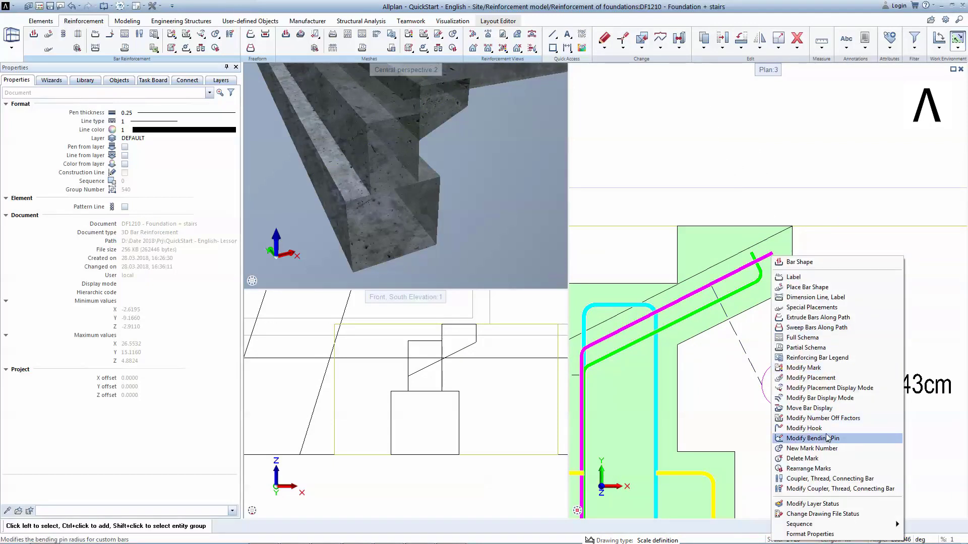
pyautogui.click(804, 428)
pyautogui.click(770, 262)
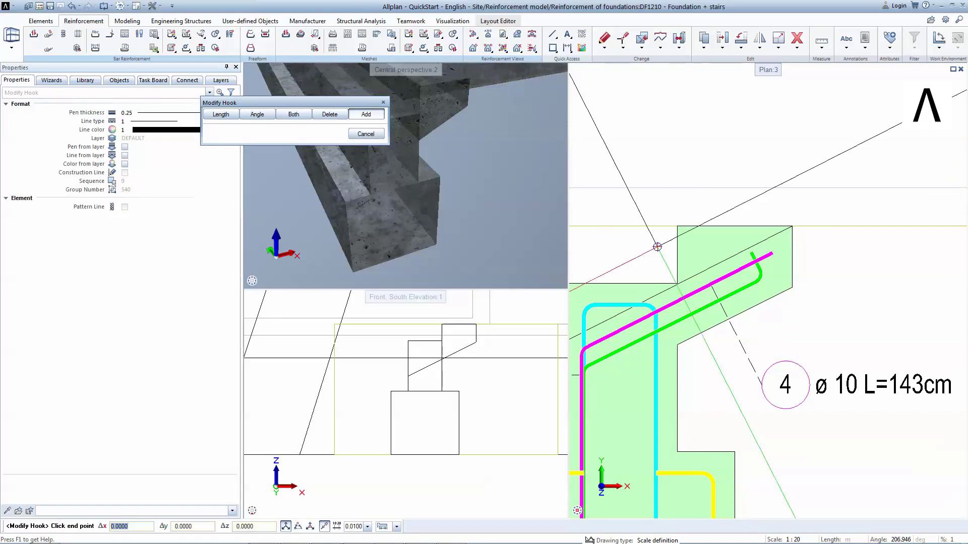
pyautogui.click(770, 262)
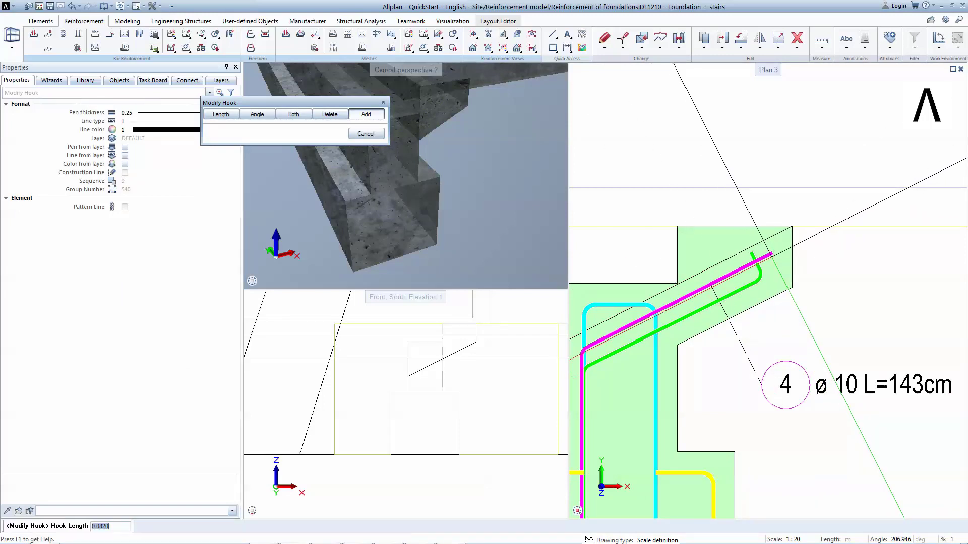
pyautogui.press('Return')
pyautogui.press('Escape')
pyautogui.scroll(-1, 770, 260)
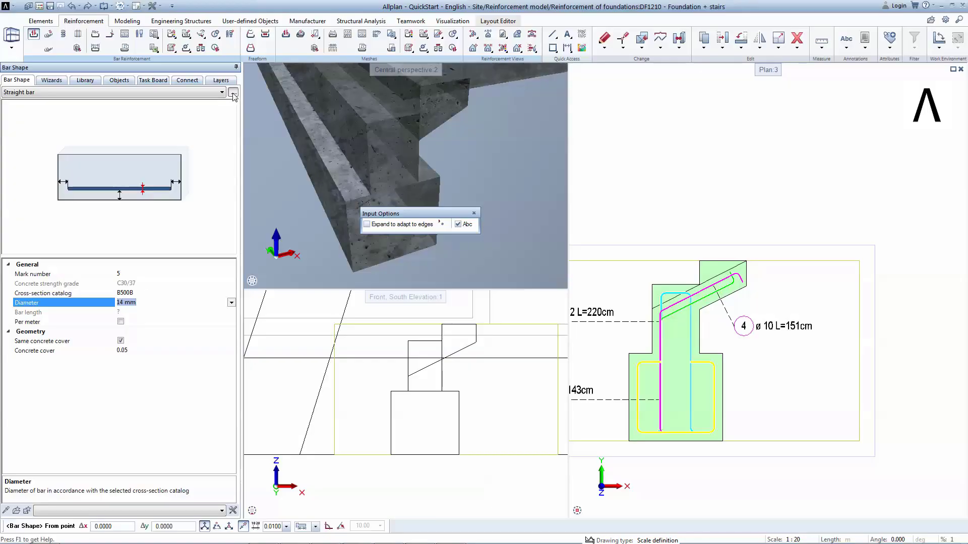
# Define mark 5 as a straight bar with a 14 mm diameter
pyautogui.click(233, 93)
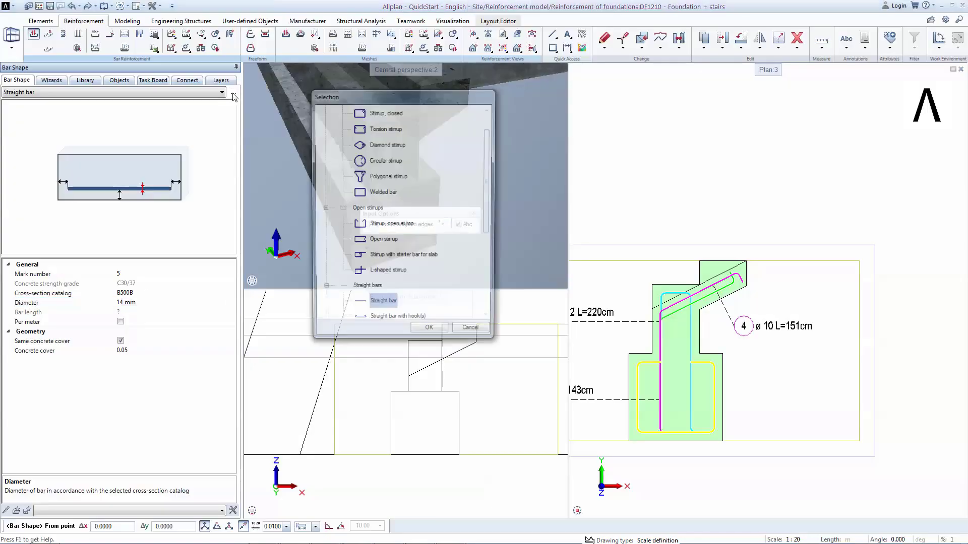
pyautogui.doubleClick(383, 305)
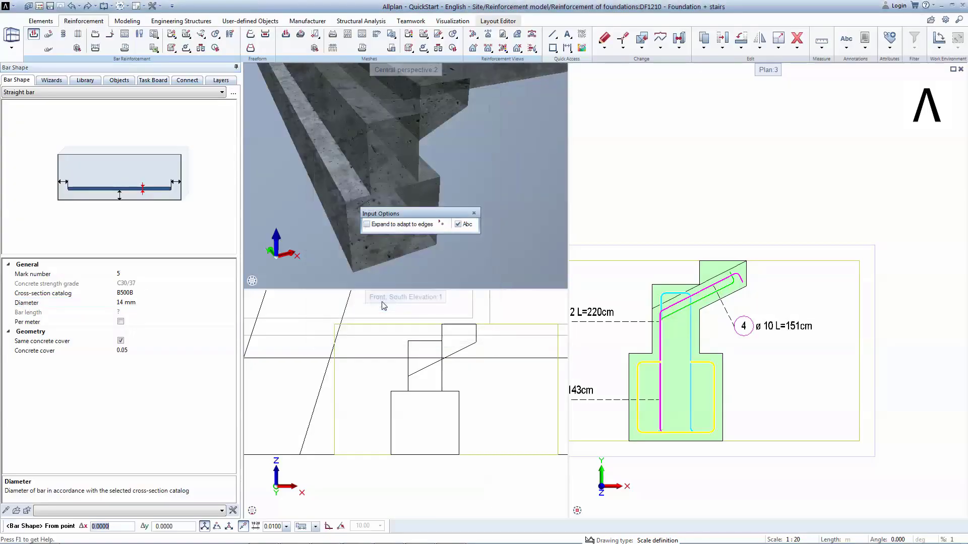
pyautogui.click(172, 304)
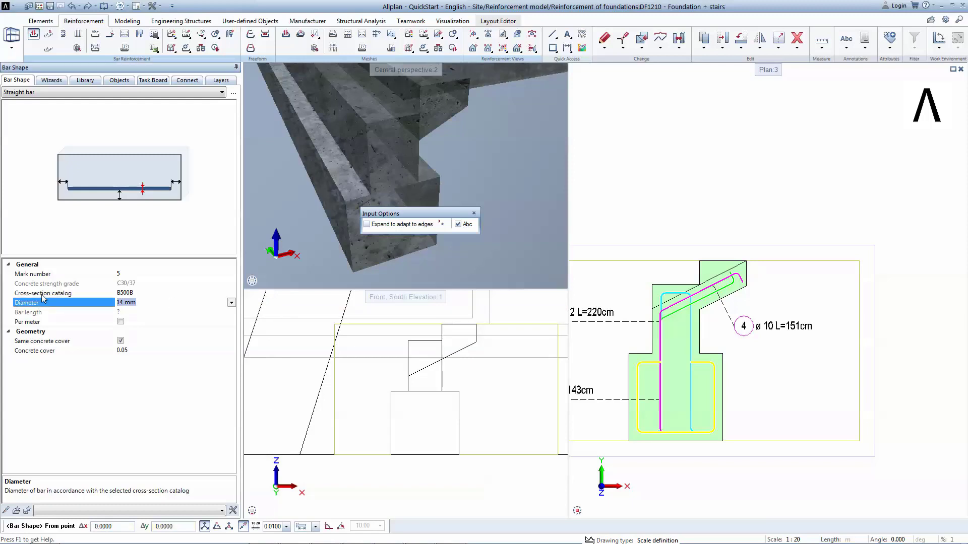
pyautogui.write('14')
pyautogui.press('Return')
# Place the Ø14 bar section in the footing stirrup's bottom-left corner
pyautogui.click(595, 362)
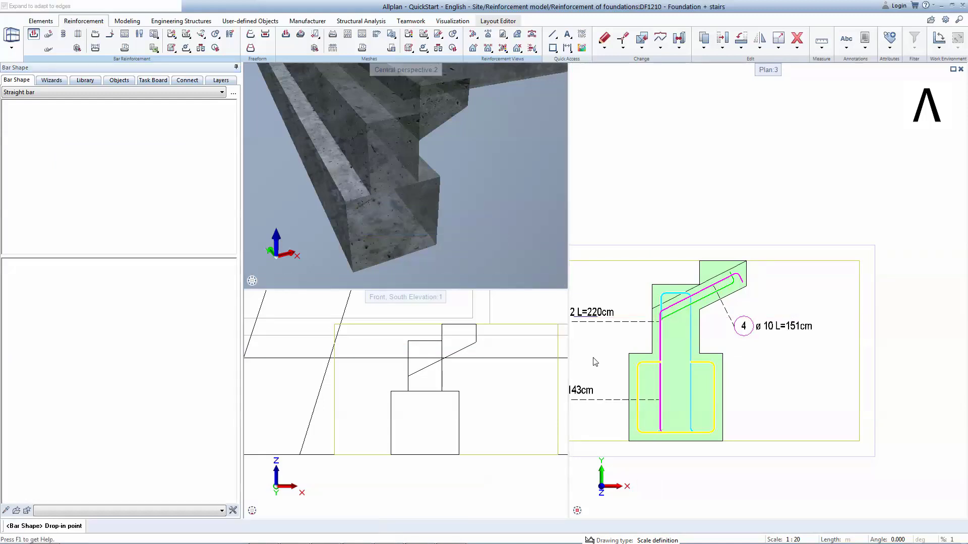
pyautogui.scroll(4, 646, 424)
pyautogui.press('Escape')
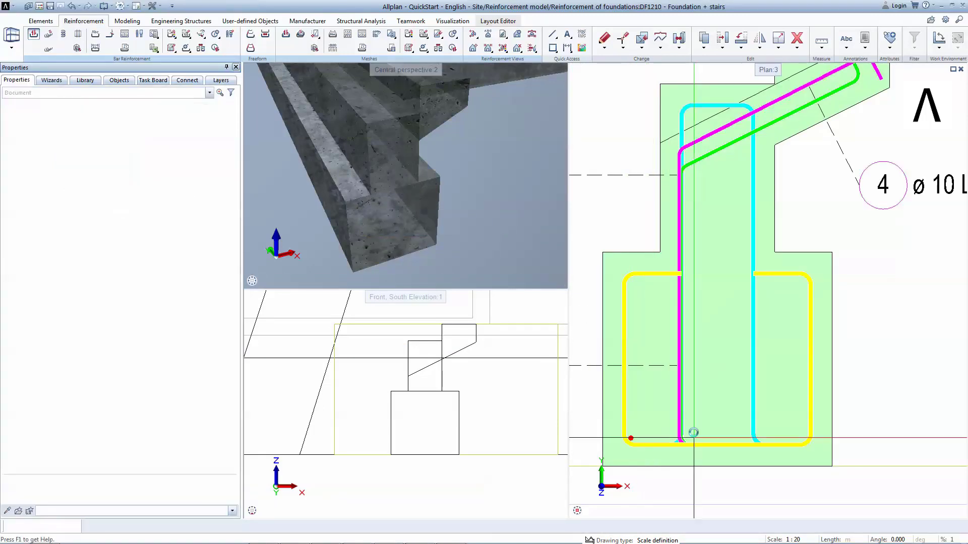
pyautogui.click(693, 433)
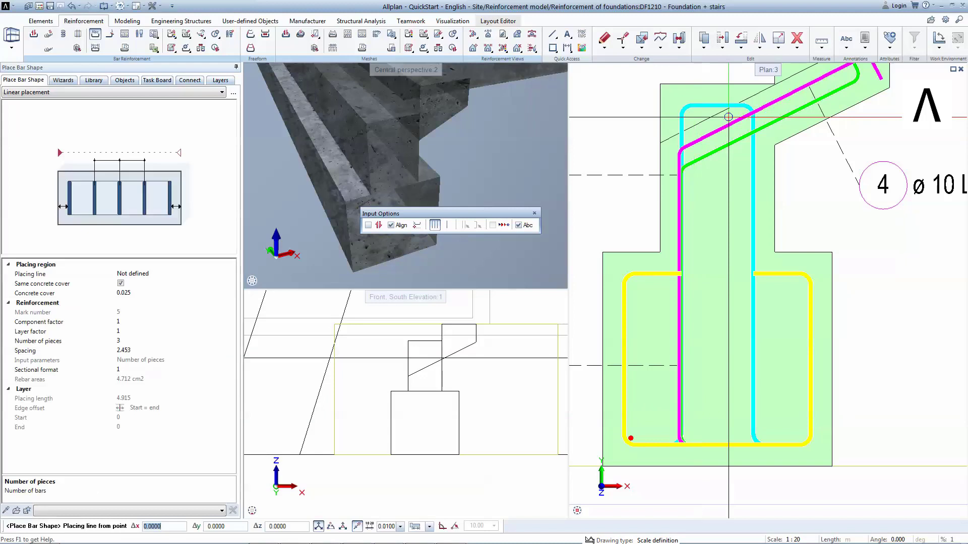
pyautogui.click(704, 38)
# Copy the Ø14 corner bar along the stirrup's left side and bottom, giving four bars
pyautogui.click(631, 438)
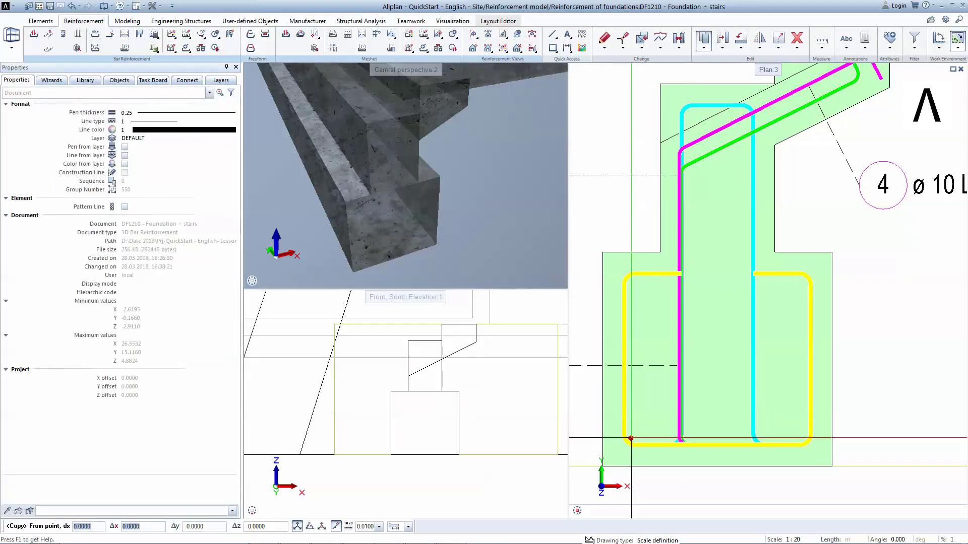
pyautogui.click(631, 438)
pyautogui.scroll(2, 637, 271)
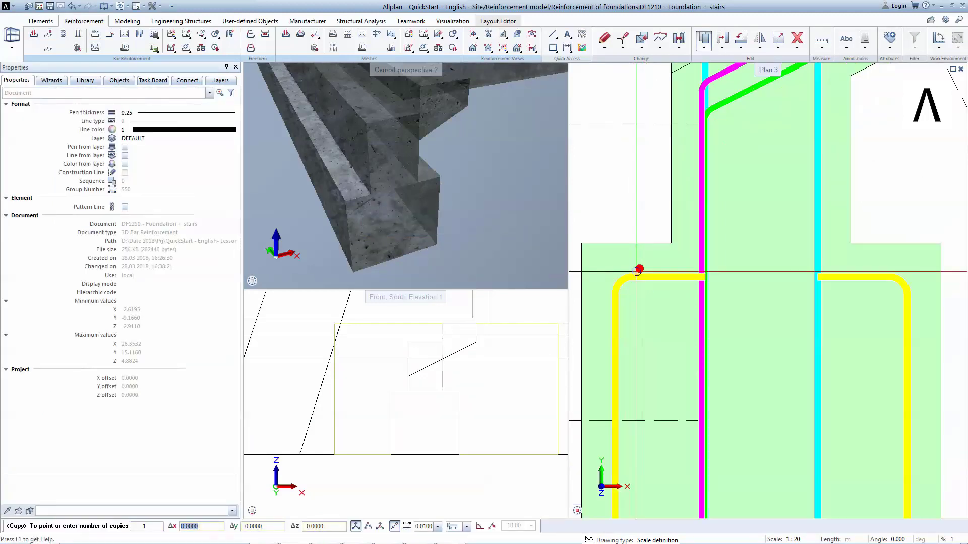
pyautogui.scroll(1, 637, 270)
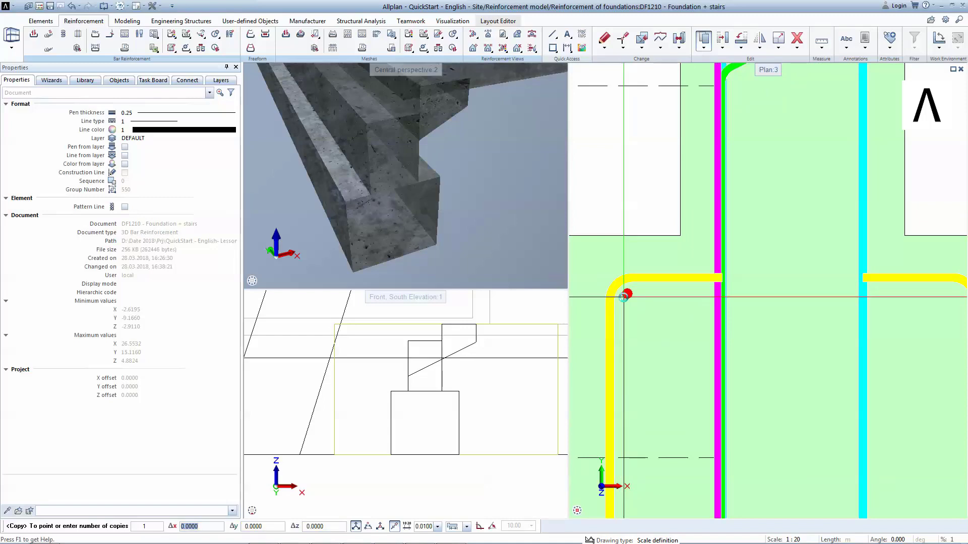
pyautogui.scroll(-2, 625, 294)
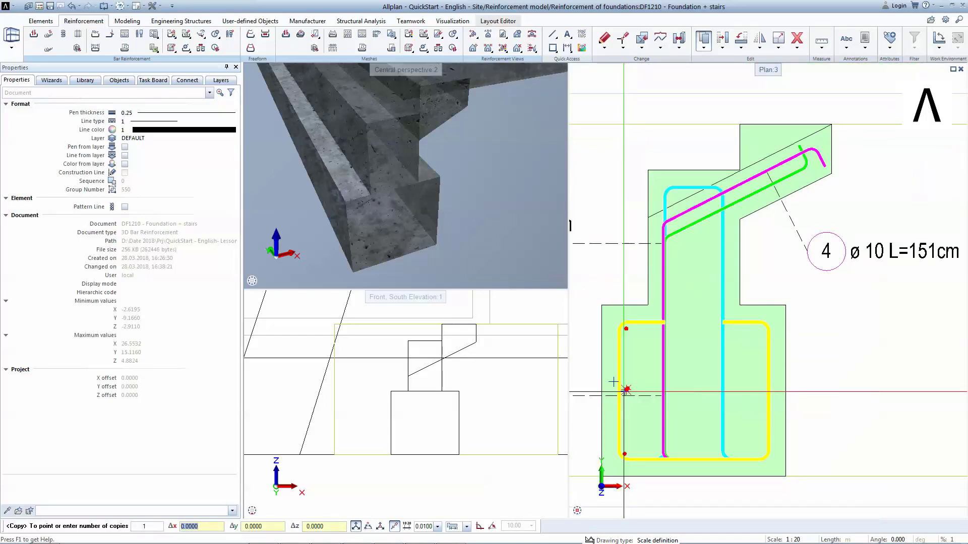
pyautogui.scroll(-5, 625, 389)
pyautogui.scroll(6, 661, 453)
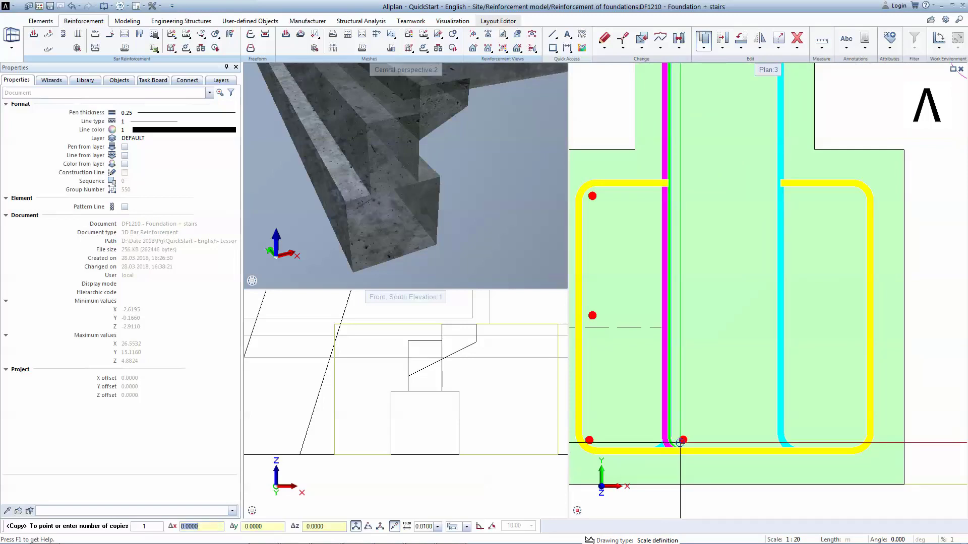
pyautogui.scroll(-1, 681, 443)
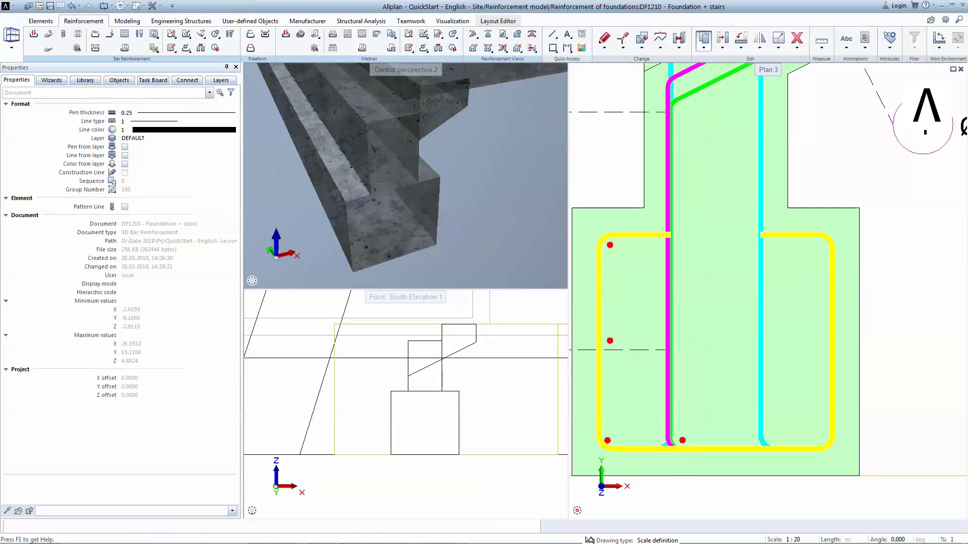
pyautogui.scroll(-1, 700, 300)
pyautogui.click(759, 42)
# Mirror-copy the left footing bars about a vertical axis onto the stirrup's right side
pyautogui.click(787, 68)
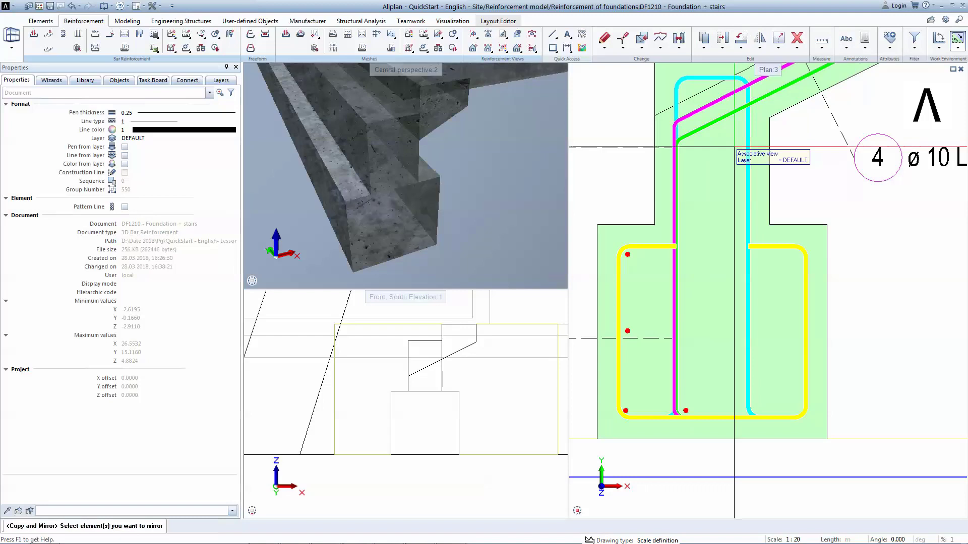
pyautogui.moveTo(659, 432); pyautogui.dragTo(703, 384)
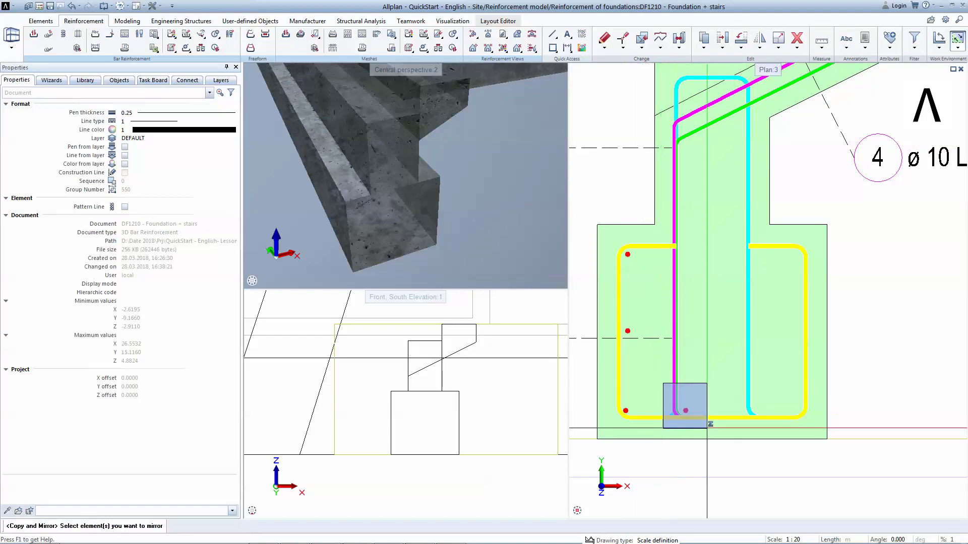
pyautogui.click(712, 402)
pyautogui.click(711, 373)
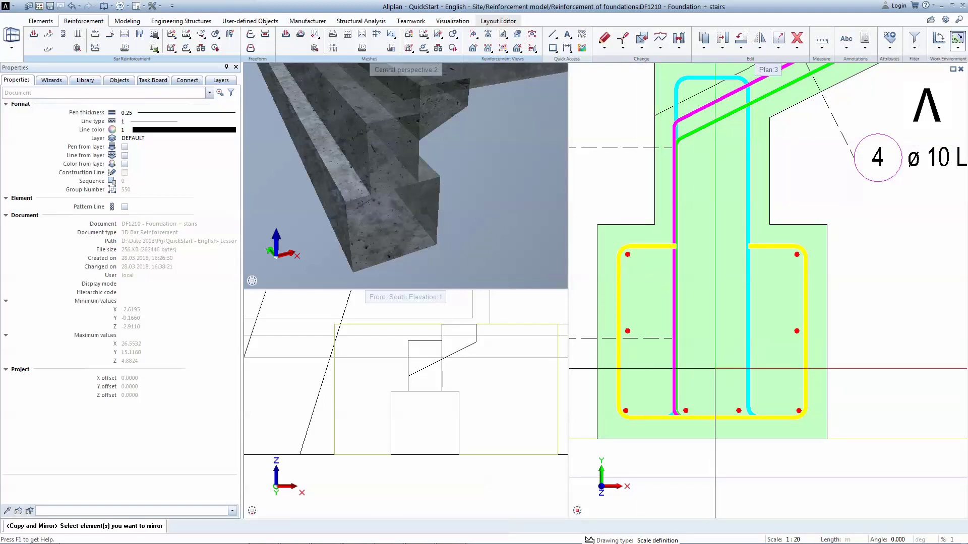
pyautogui.press('Escape')
pyautogui.moveTo(711, 382); pyautogui.dragTo(722, 310, button='middle')
# Copy a bar to the stirrup's bottom centre and change its diameter to 12 mm
pyautogui.click(703, 38)
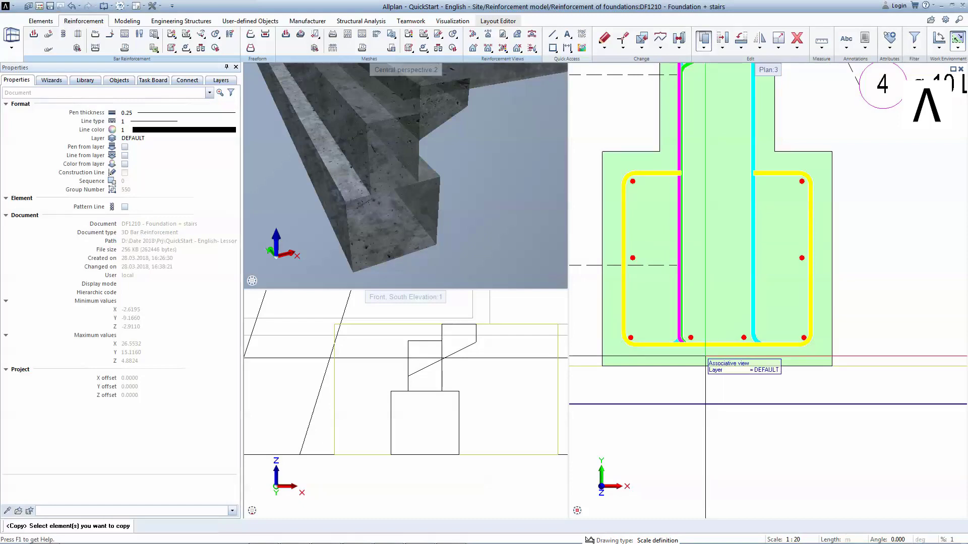
pyautogui.click(691, 337)
pyautogui.click(718, 337)
pyautogui.press('Escape')
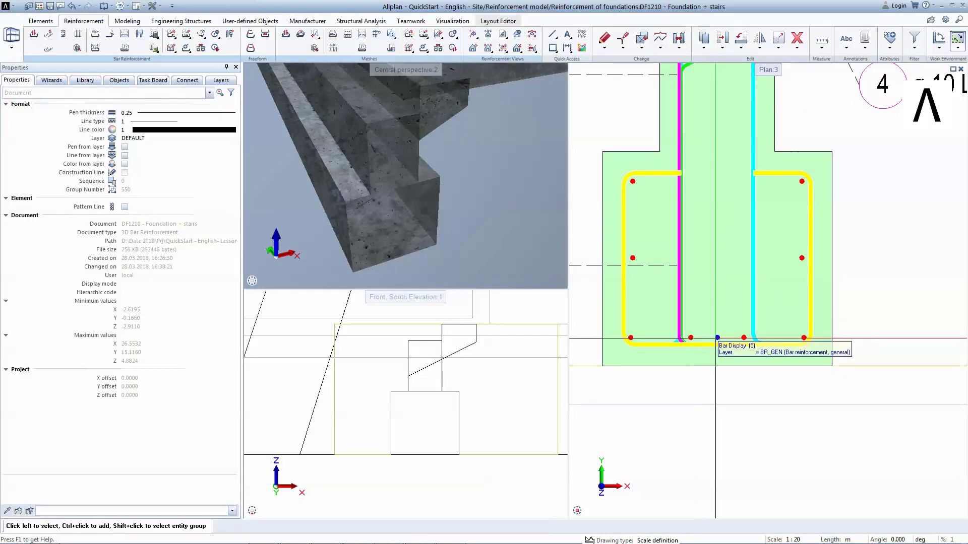
pyautogui.click(702, 352)
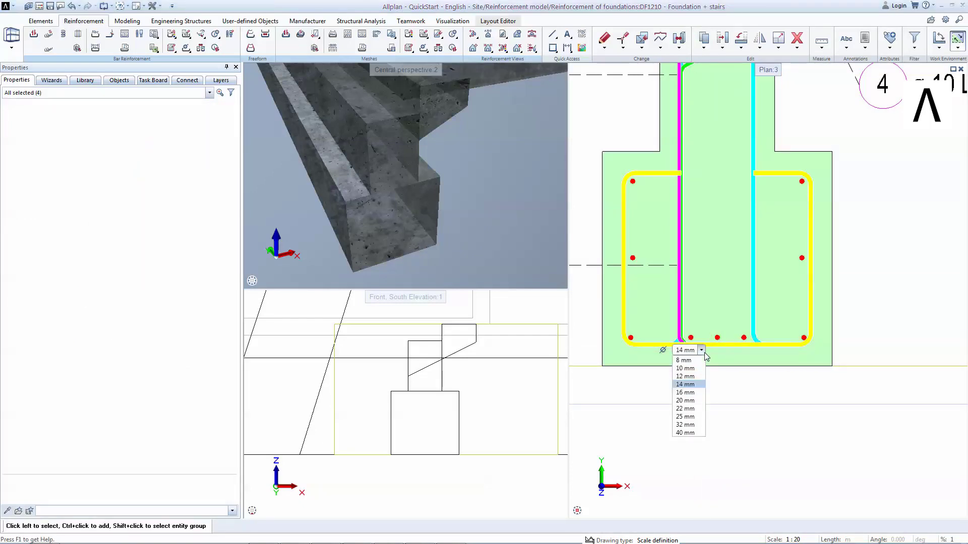
pyautogui.click(685, 377)
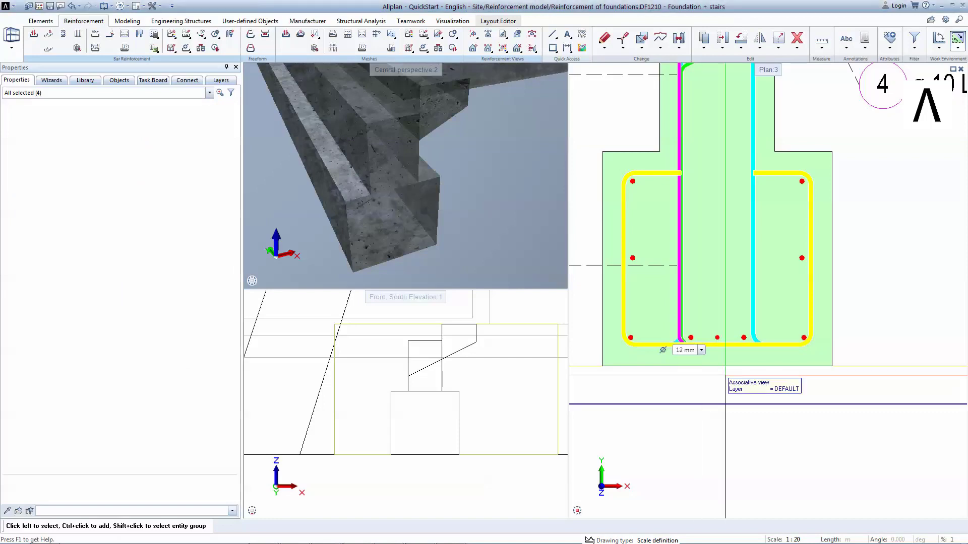
# Place four bar section copies in the stair stirrup's corners and upper bend
pyautogui.press('Escape')
pyautogui.scroll(-1, 741, 378)
pyautogui.press('Return')
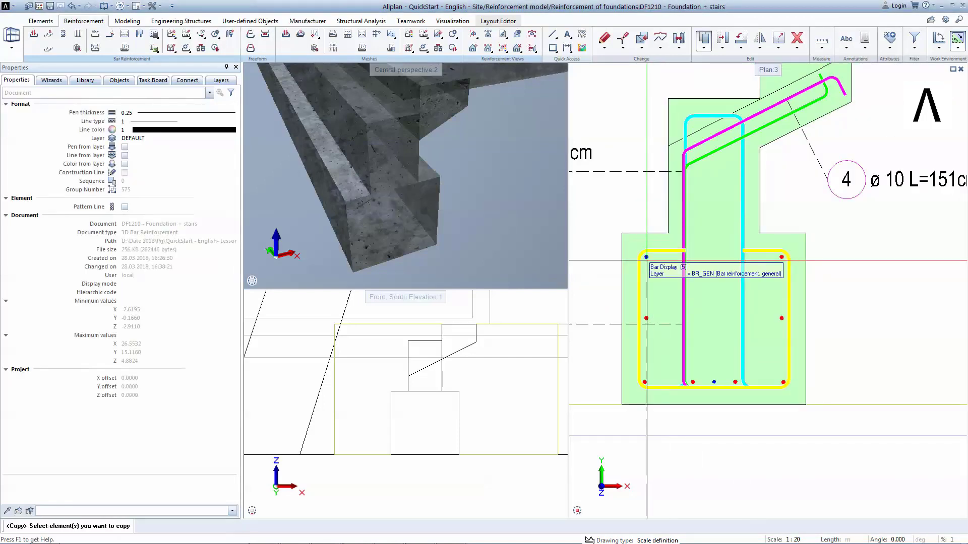
pyautogui.click(691, 252)
pyautogui.scroll(2, 706, 151)
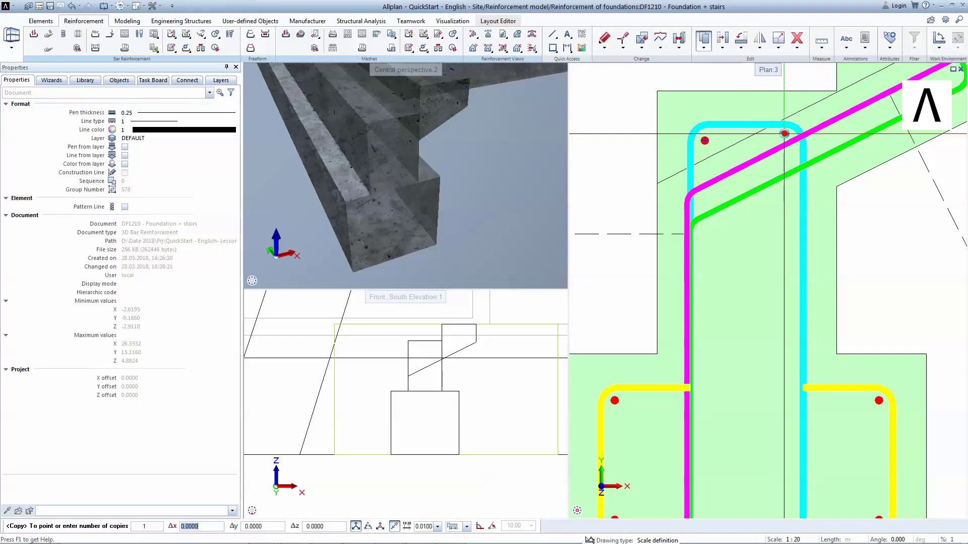
pyautogui.click(785, 134)
pyautogui.click(794, 162)
pyautogui.click(698, 208)
pyautogui.scroll(-2, 698, 208)
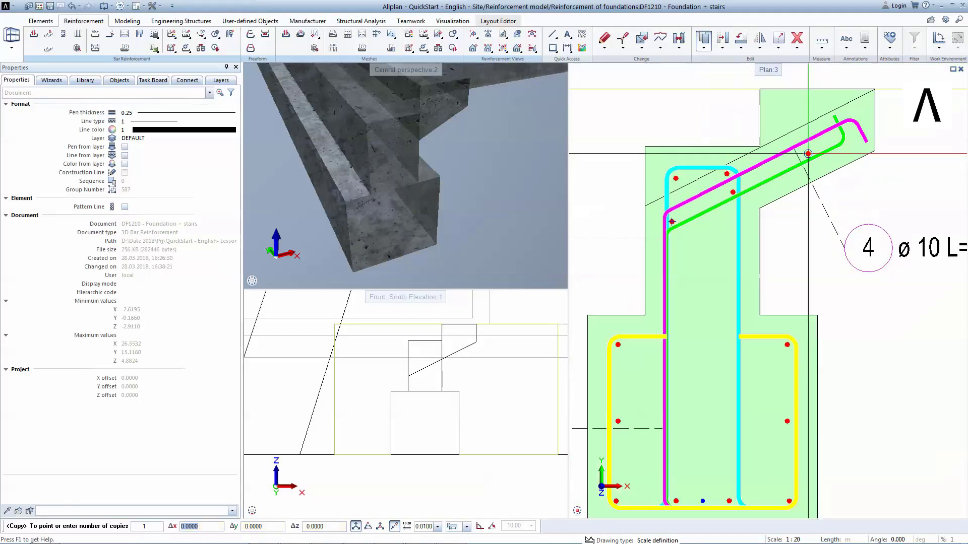
pyautogui.scroll(2, 843, 135)
pyautogui.click(843, 135)
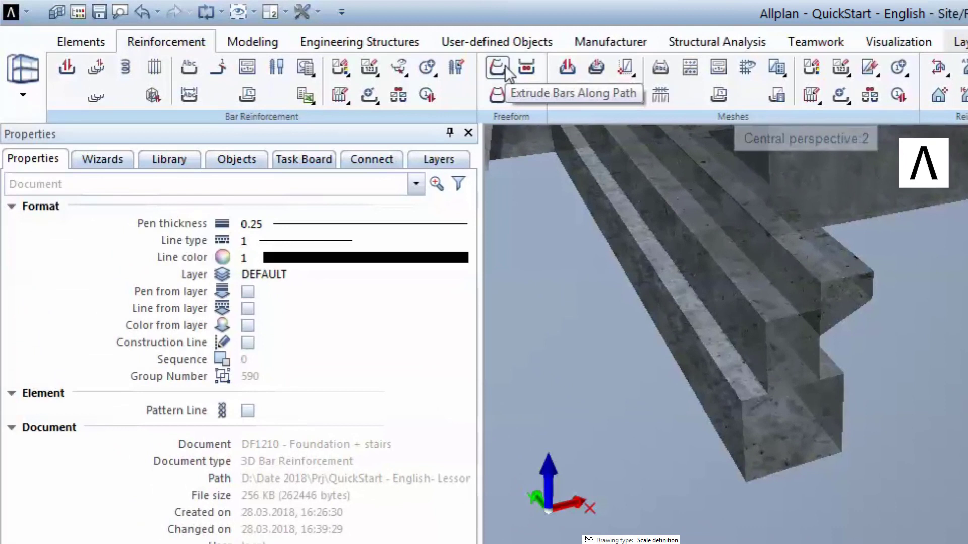
# Select the cross-section bars and the foundation beam as the extrusion path
pyautogui.click(512, 74)
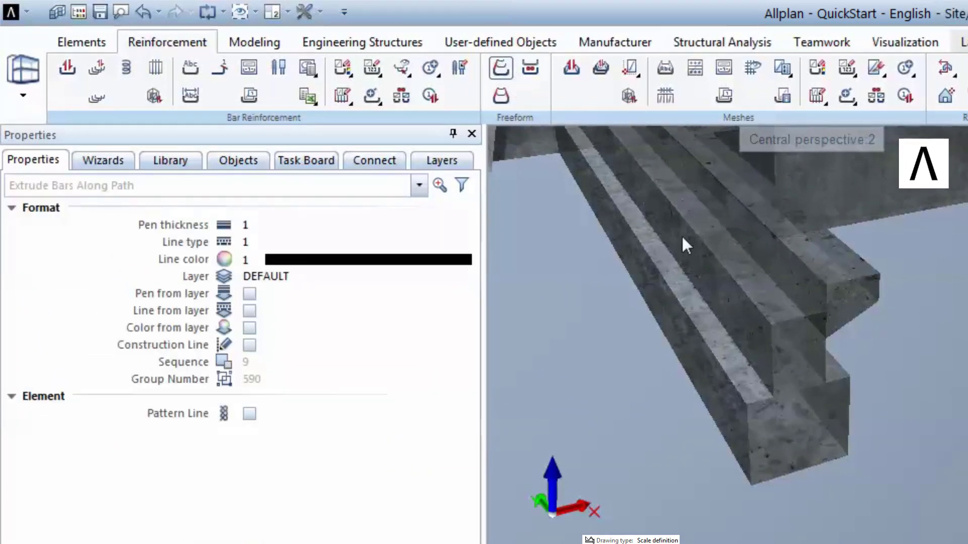
pyautogui.click(763, 298)
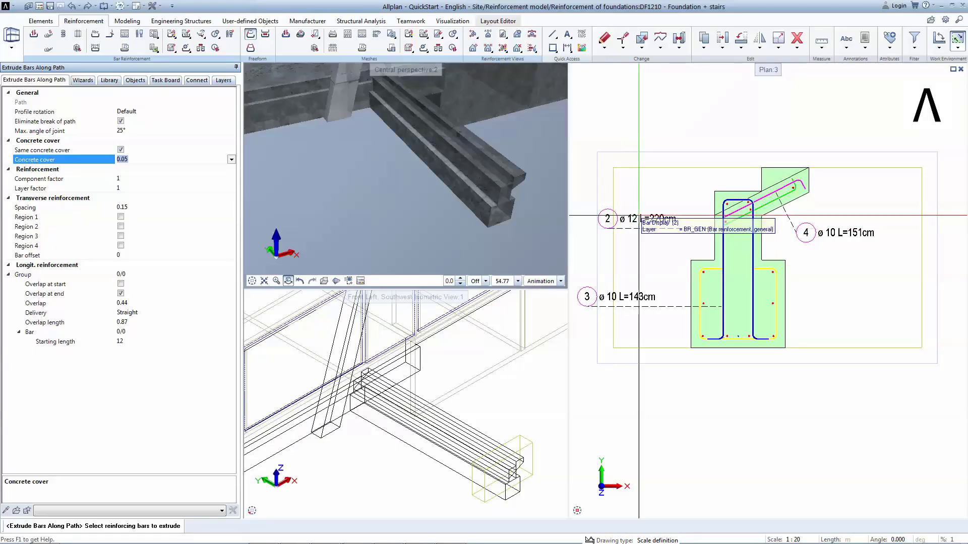
pyautogui.click(843, 381)
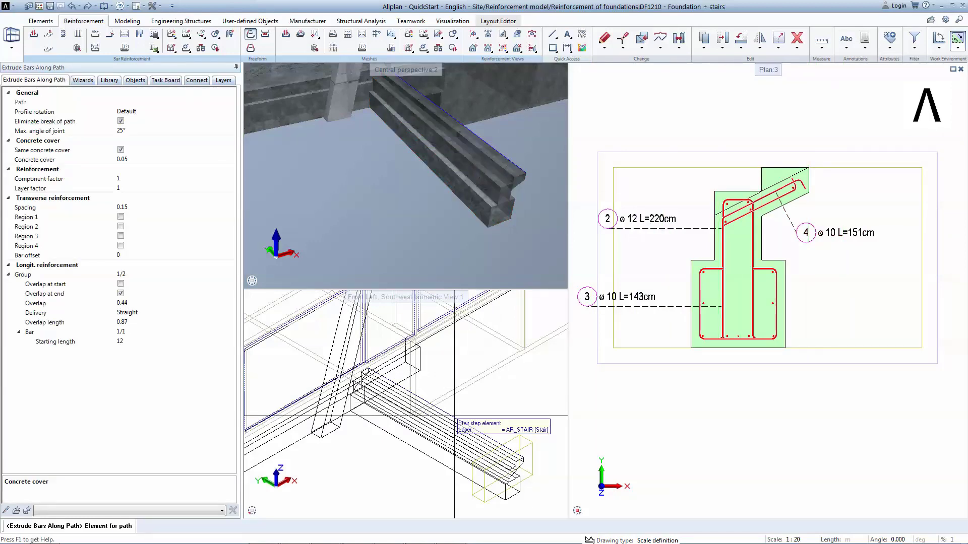
pyautogui.click(454, 416)
# Extrude the bars at 0.15 spacing and orbit the perspective to view the beam
pyautogui.click(125, 207)
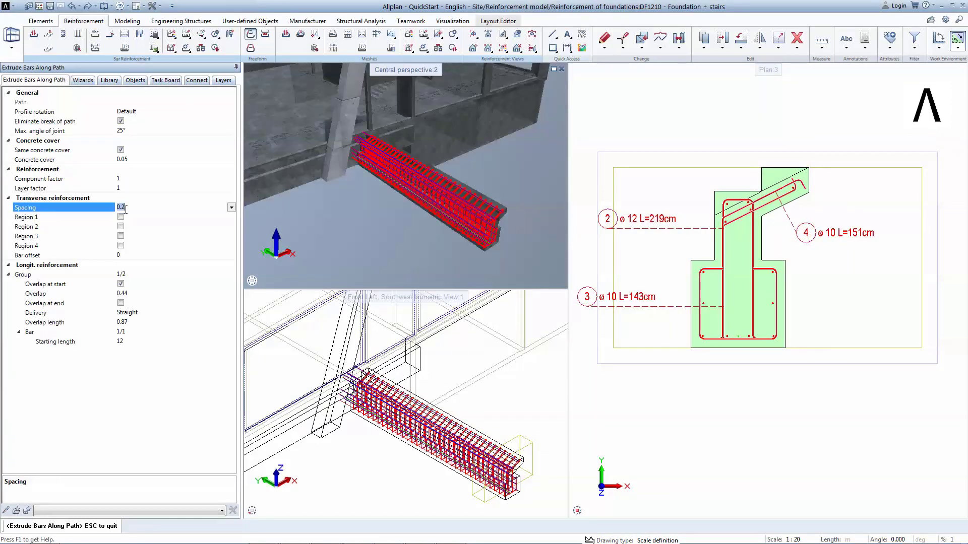
pyautogui.press('BackSpace')
pyautogui.write('0.15')
pyautogui.press('Return')
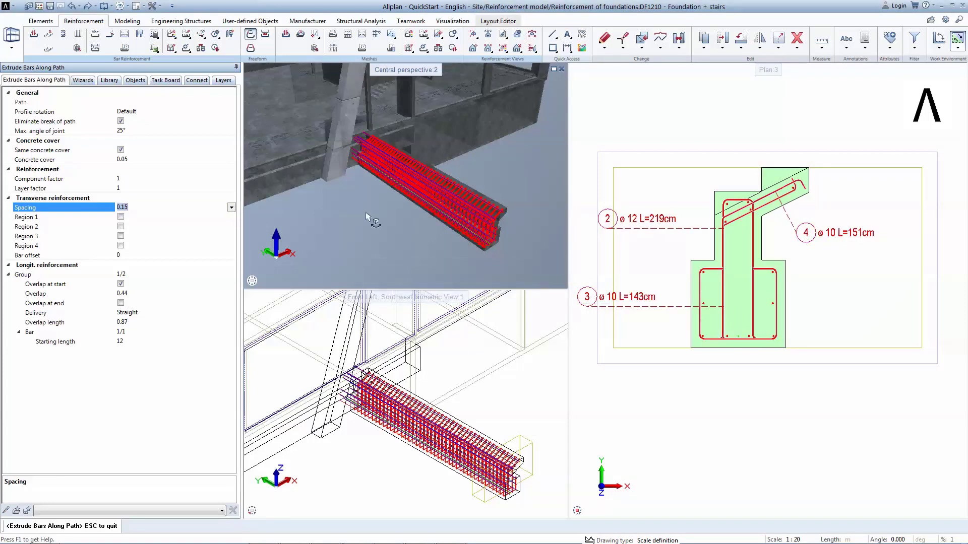
pyautogui.click(81, 218)
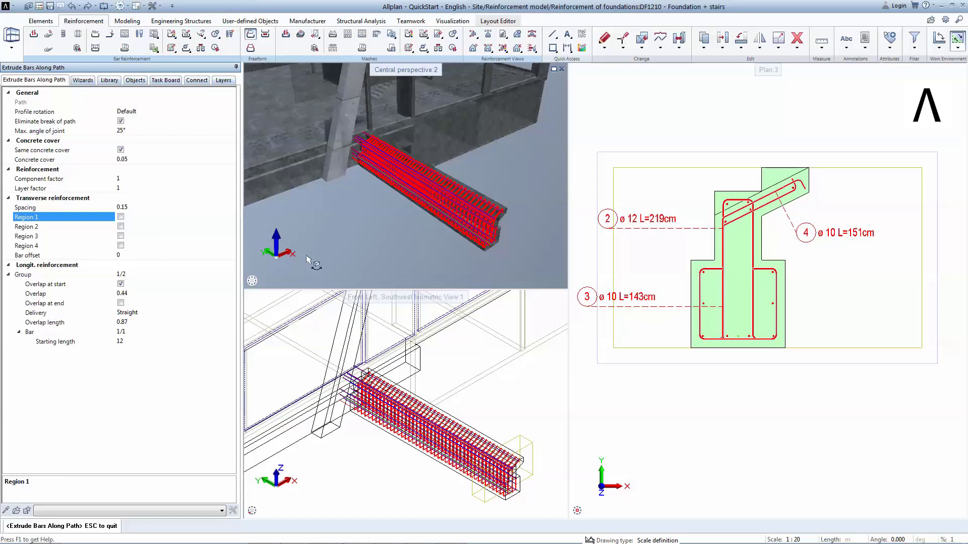
pyautogui.press('Escape')
pyautogui.scroll(2, 520, 249)
pyautogui.scroll(3, 520, 249)
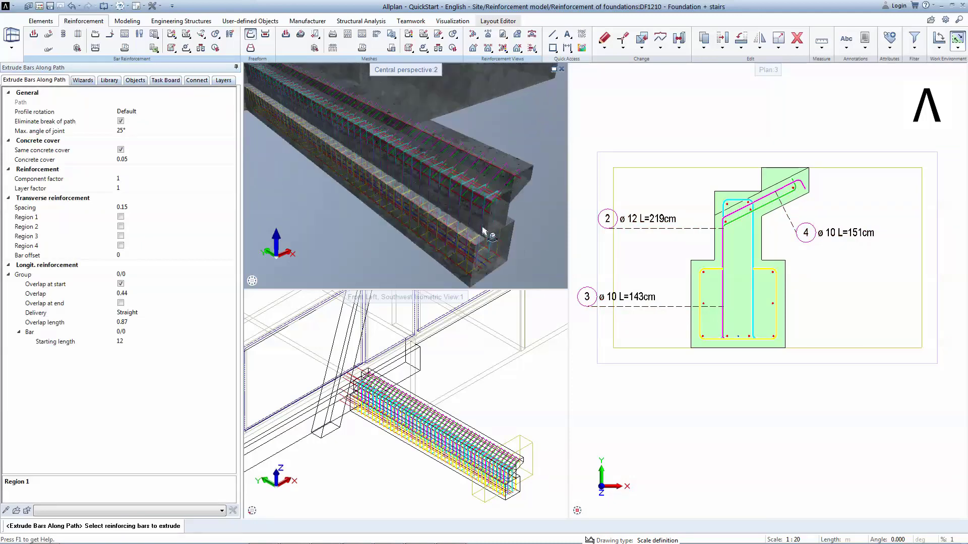
pyautogui.scroll(2, 505, 240)
pyautogui.moveTo(410, 197); pyautogui.dragTo(493, 207, button='middle')
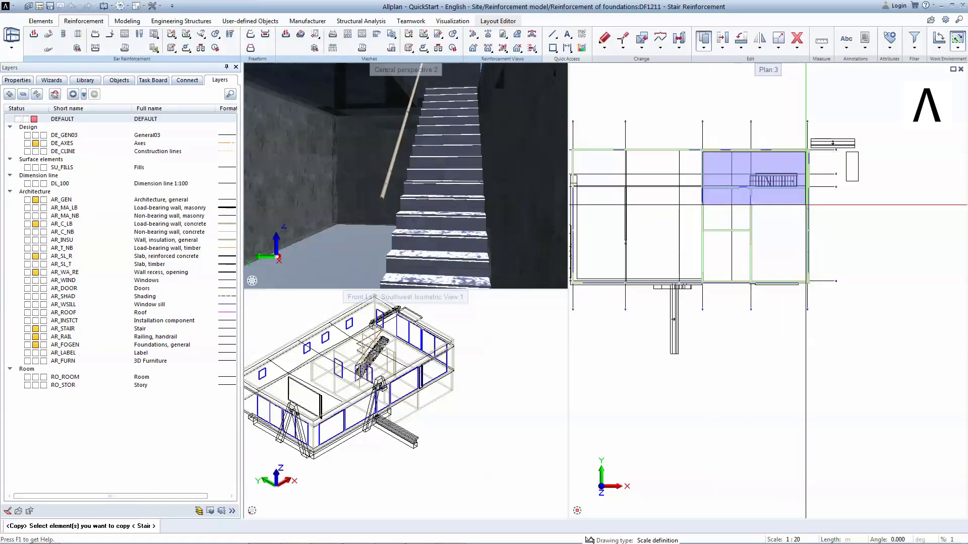
# Copy the stair to a free spot below the building in plan
pyautogui.click(816, 208)
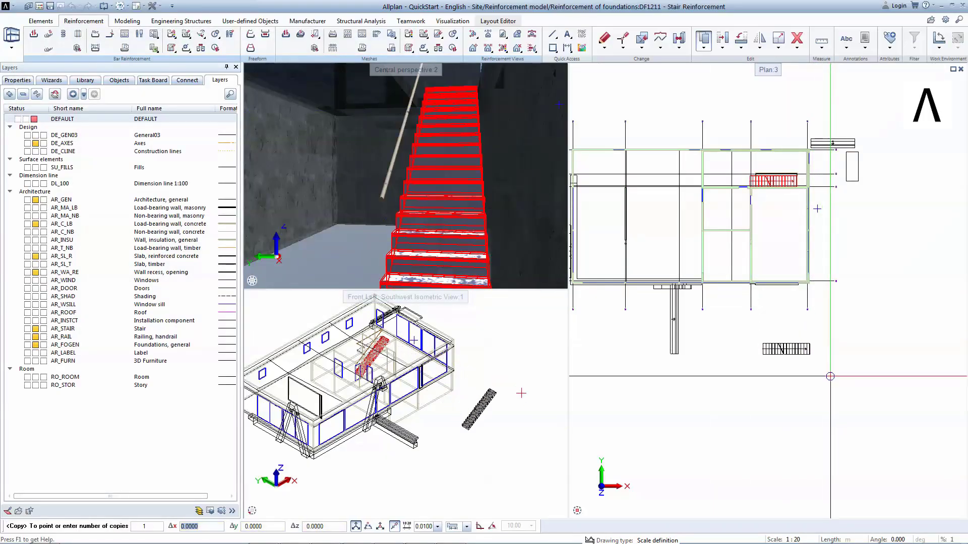
pyautogui.click(754, 393)
pyautogui.press('Escape')
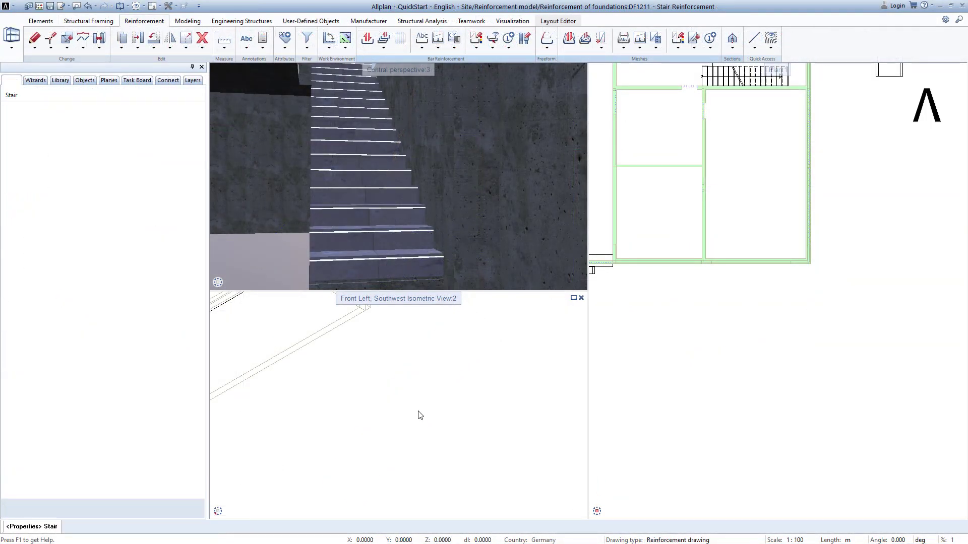
pyautogui.doubleClick(420, 415)
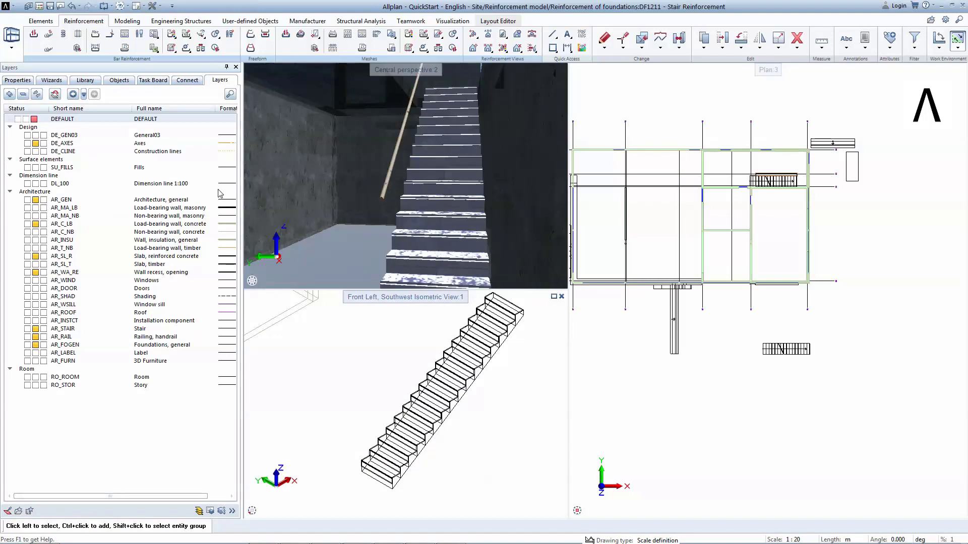
# Start the Stair builder PythonPart from Library > PythonParts > Engineering
pyautogui.click(84, 81)
pyautogui.click(79, 383)
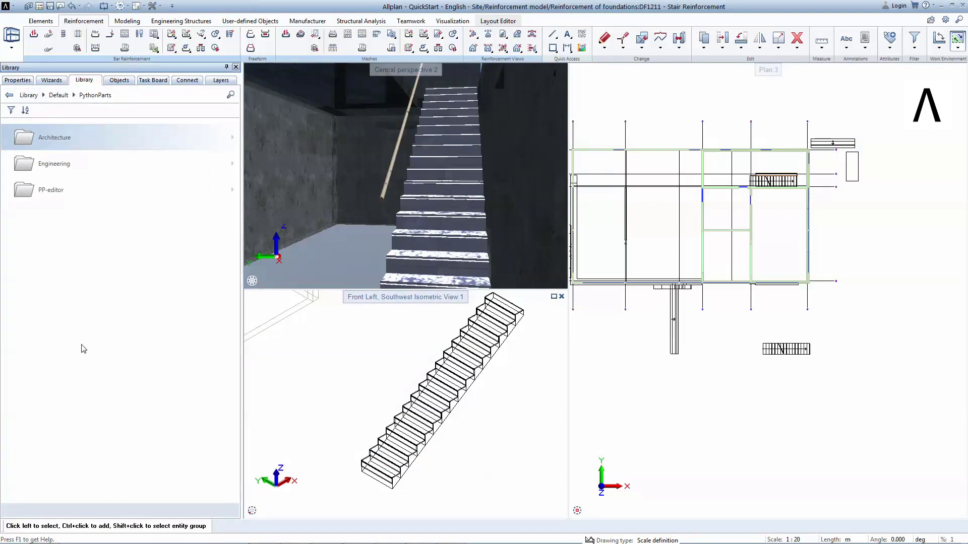
pyautogui.click(73, 175)
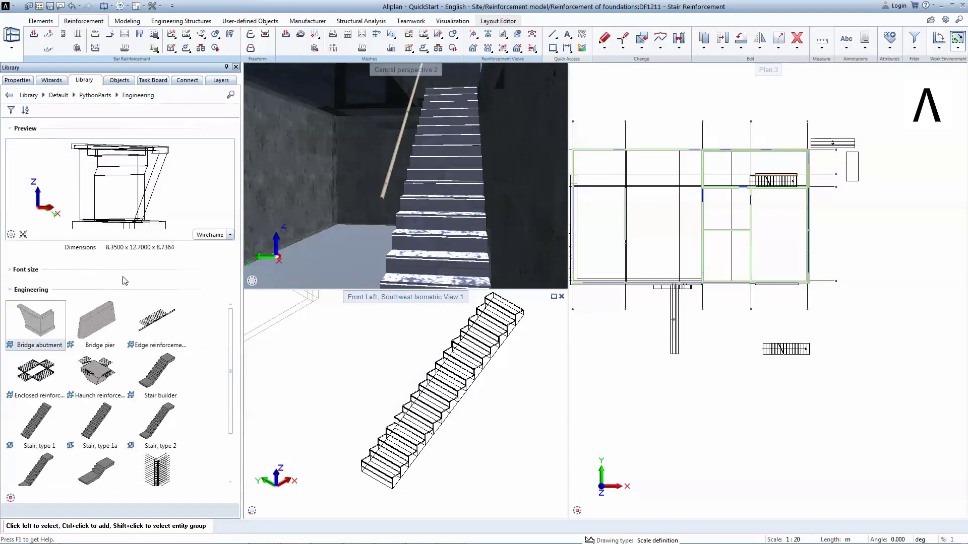
pyautogui.click(151, 375)
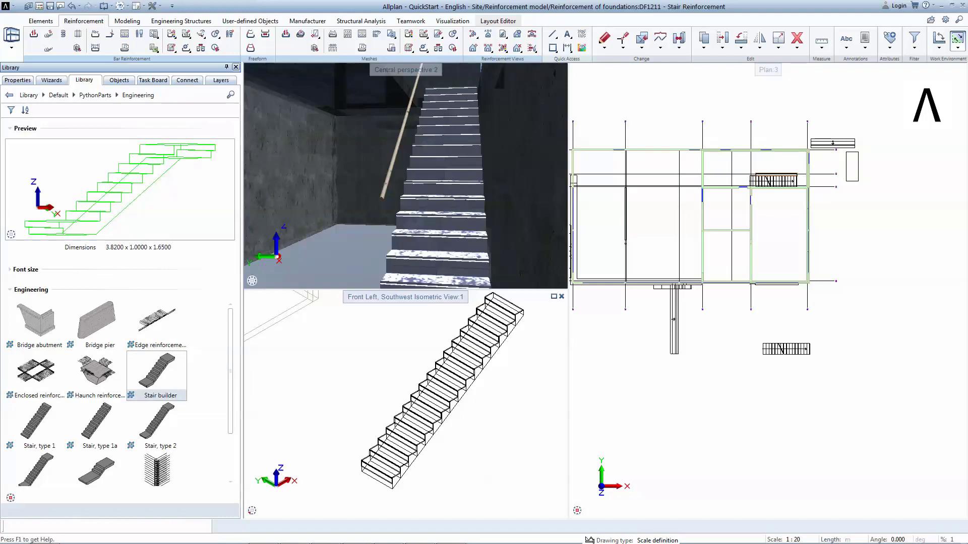
pyautogui.doubleClick(151, 375)
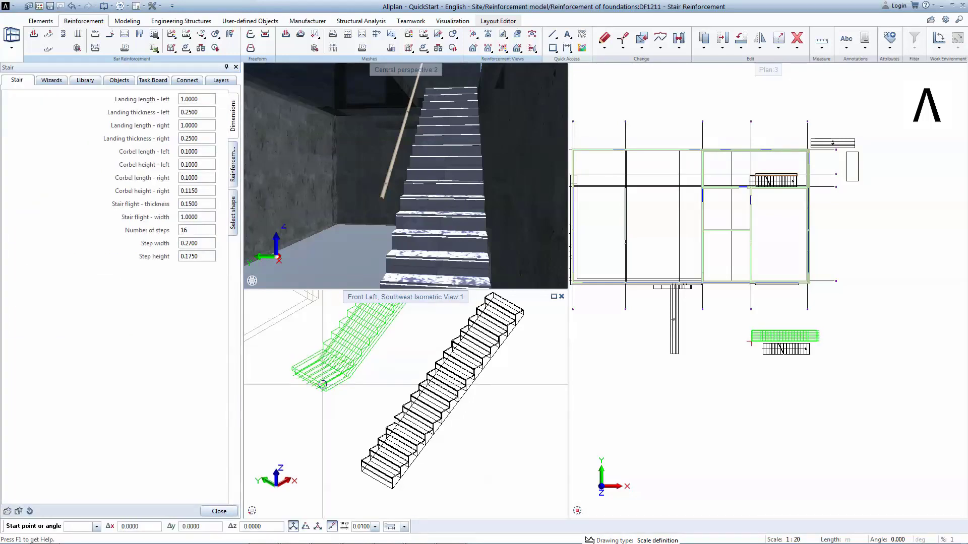
# Load the Lesson9 - stair favourite and show the stair's bar shape list
pyautogui.click(8, 512)
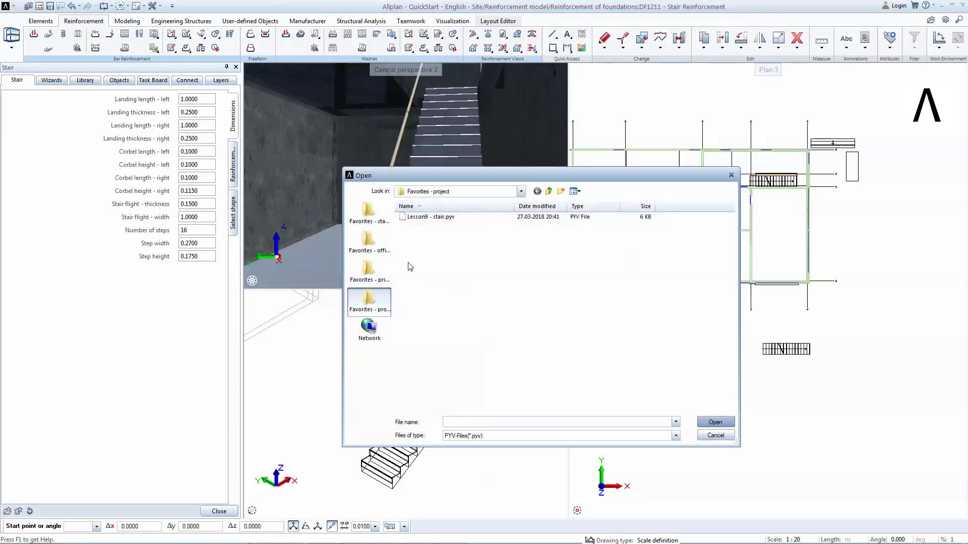
pyautogui.doubleClick(432, 221)
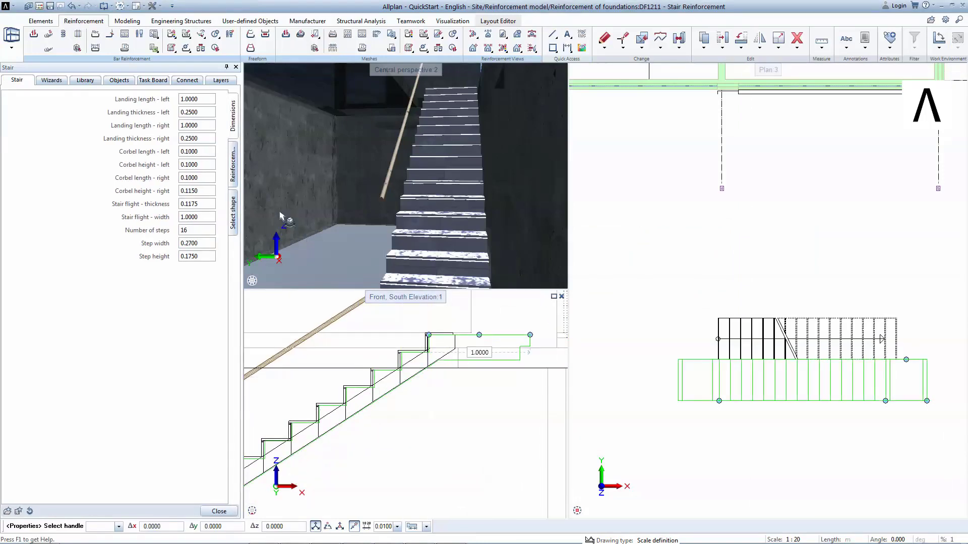
pyautogui.click(235, 175)
pyautogui.click(234, 213)
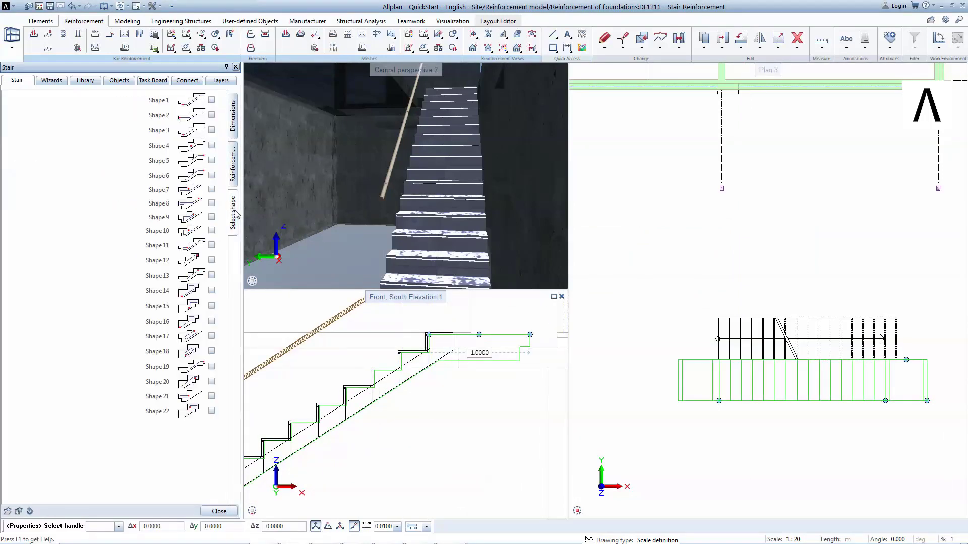
# Tick bar Shapes 1 through 6 to reinforce the stair
pyautogui.click(212, 101)
pyautogui.click(211, 115)
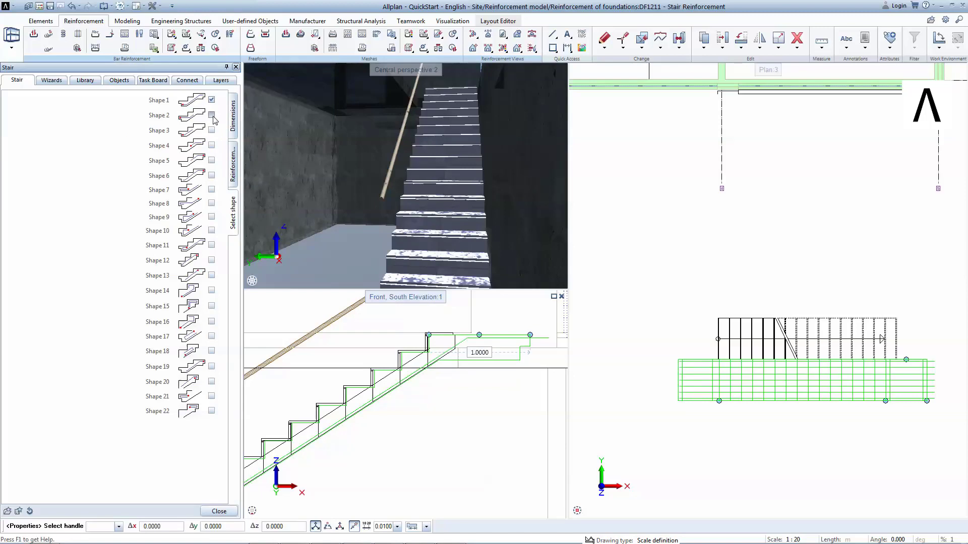
pyautogui.click(212, 146)
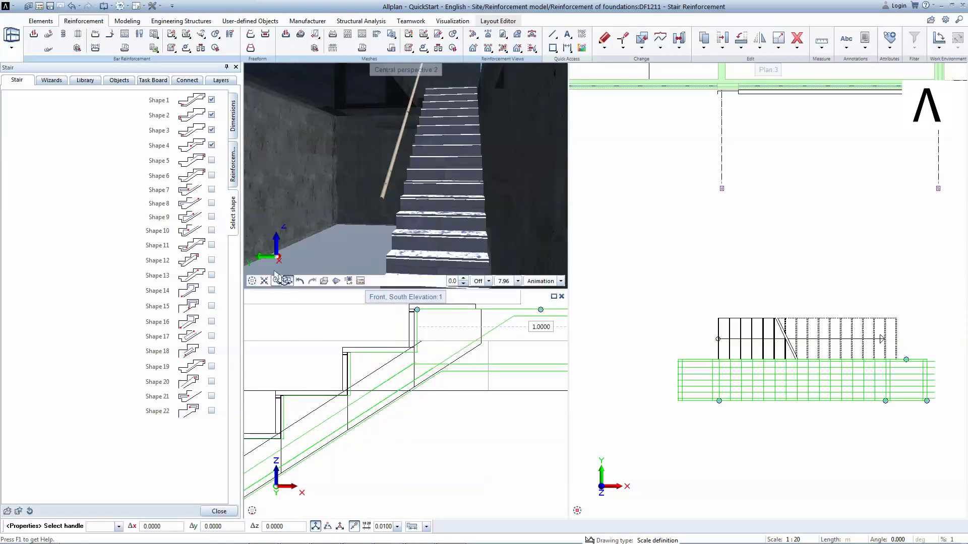
pyautogui.click(212, 160)
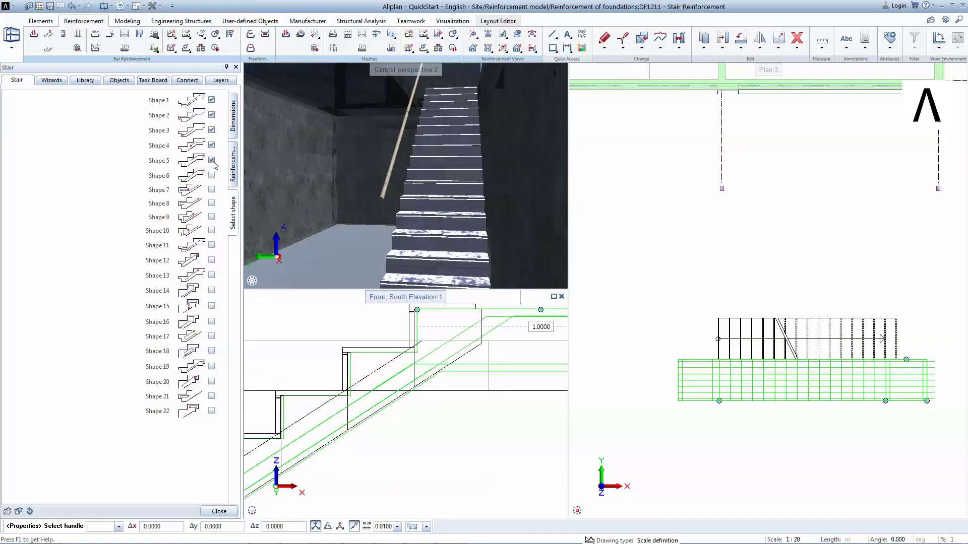
pyautogui.click(212, 175)
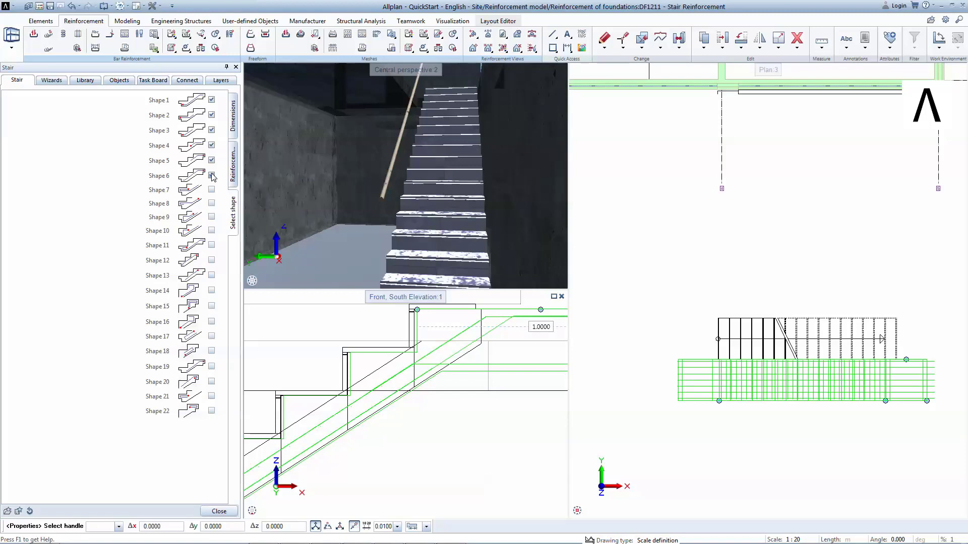
pyautogui.scroll(-2, 443, 334)
pyautogui.scroll(-2, 403, 363)
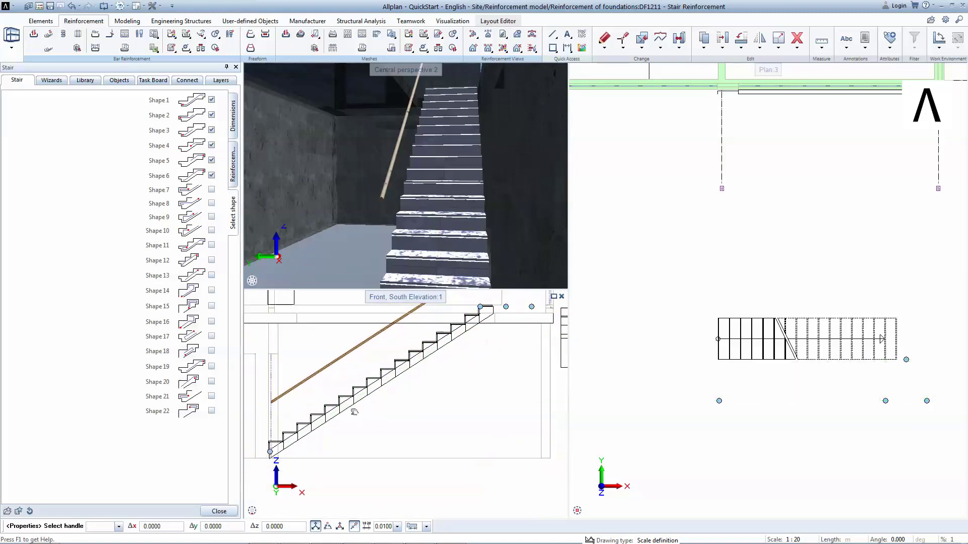
pyautogui.scroll(2, 360, 392)
pyautogui.scroll(2, 361, 392)
pyautogui.scroll(2, 360, 392)
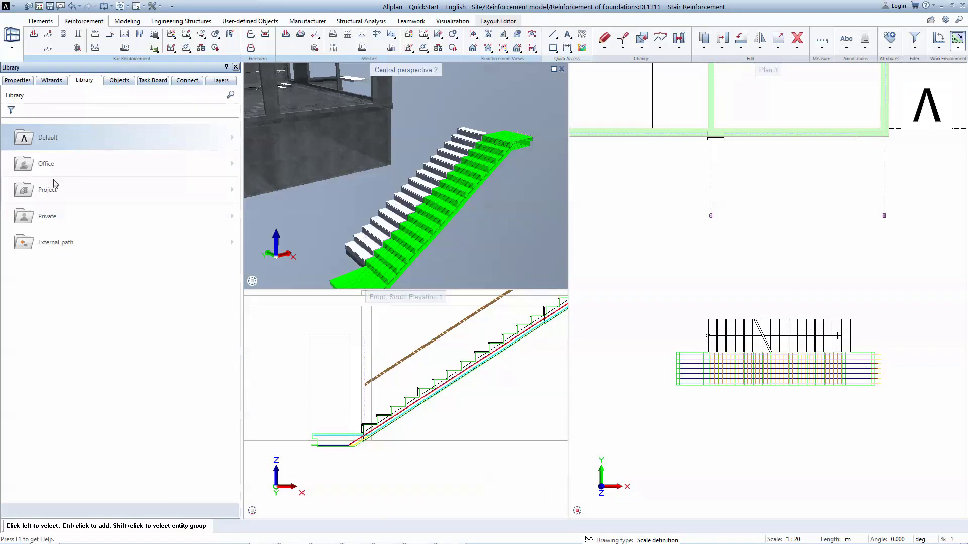
# Create a Reinforcement models folder in the project library's Lesson 9 folder
pyautogui.click(56, 188)
pyautogui.click(69, 133)
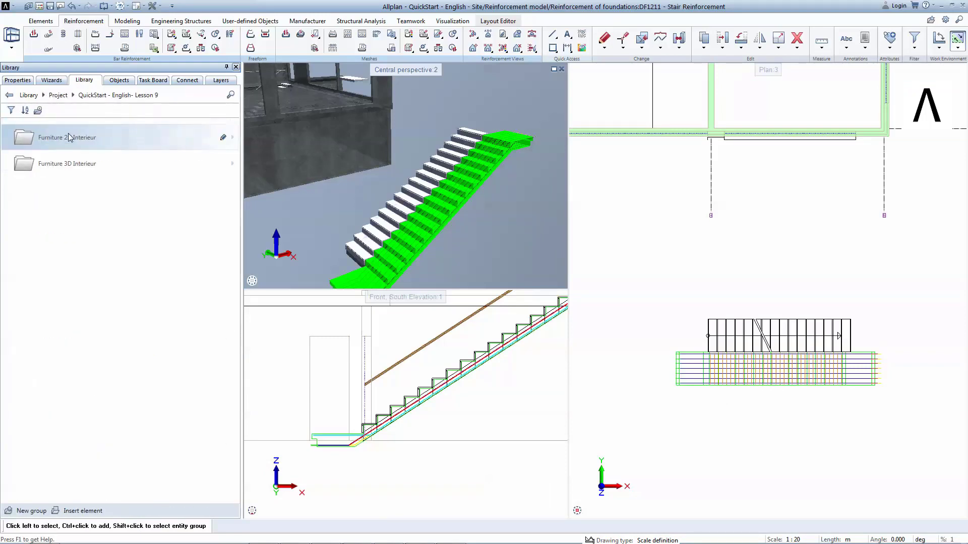
pyautogui.click(10, 511)
pyautogui.write('Reinforcement models')
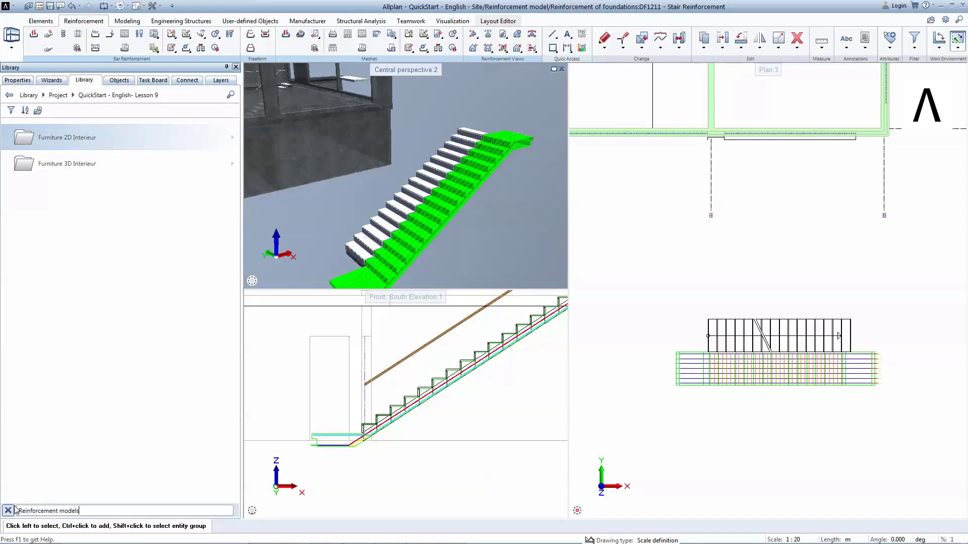
pyautogui.press('Return')
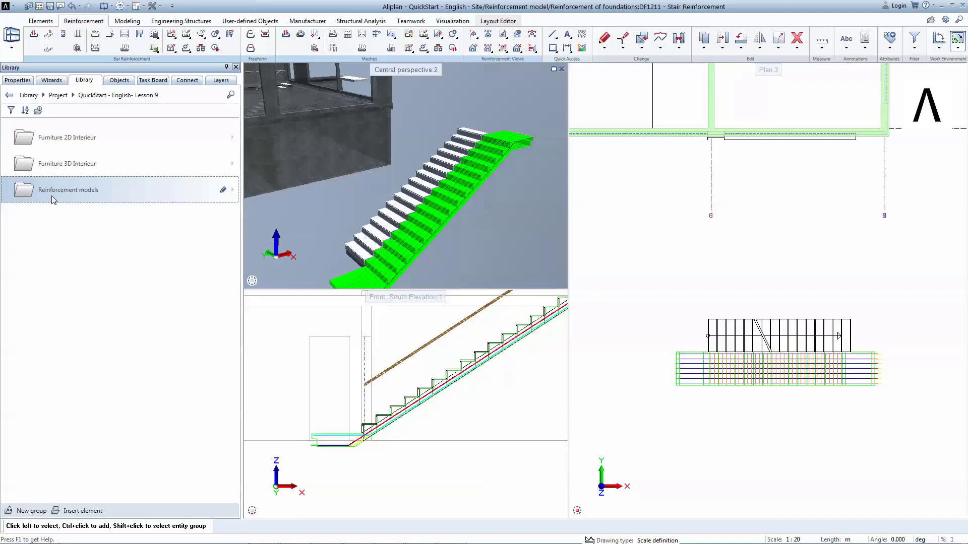
pyautogui.click(53, 197)
# Save the stair's B500B reinforcing bars as a symbol, selected with a window filtered to bars
pyautogui.click(54, 511)
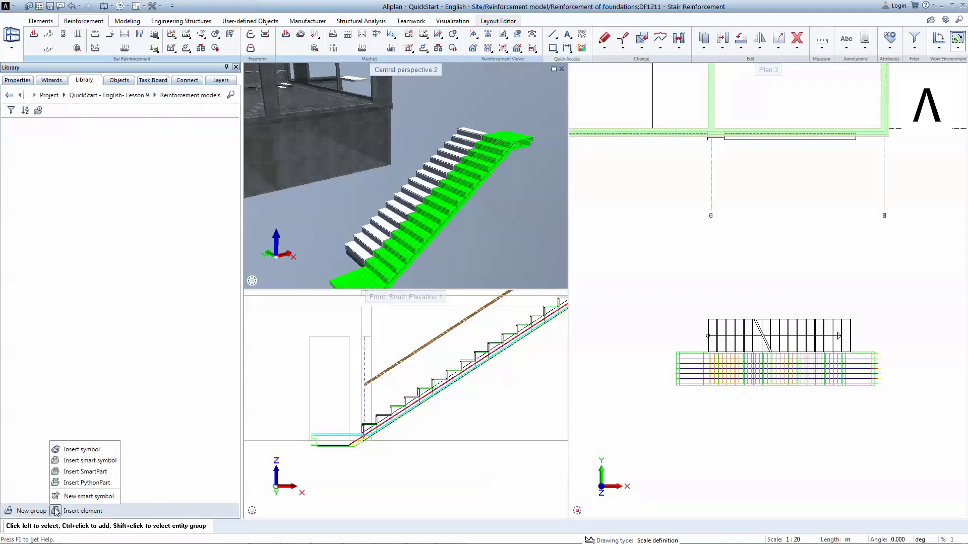
pyautogui.click(73, 458)
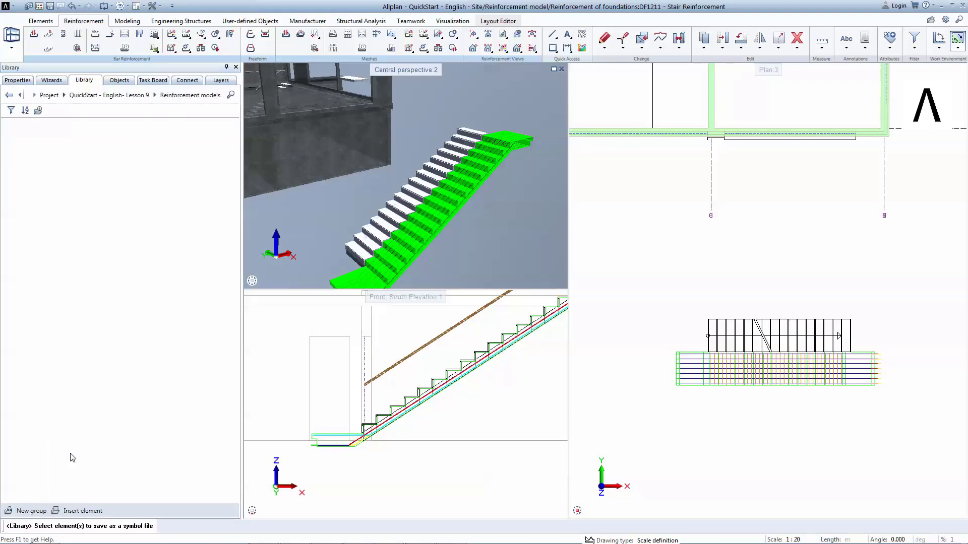
pyautogui.click(914, 43)
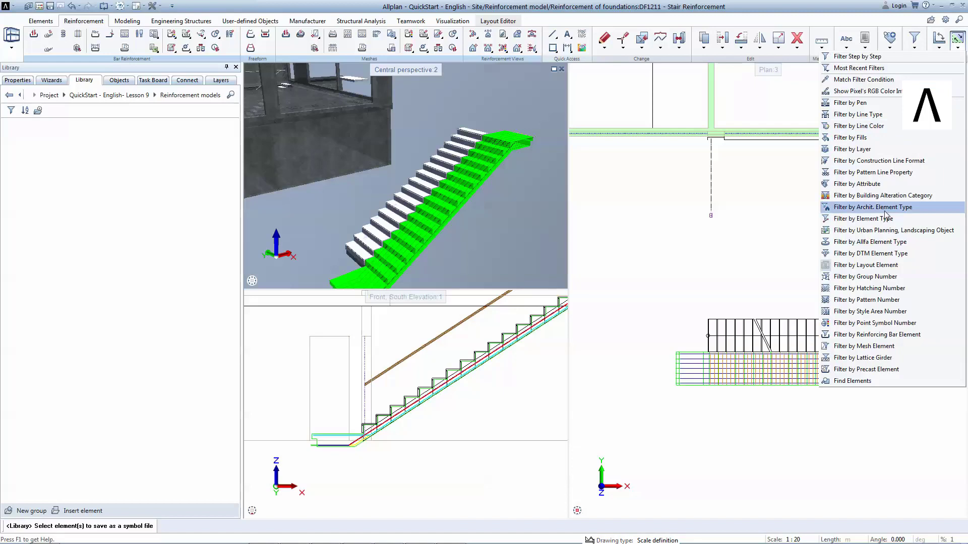
pyautogui.click(867, 334)
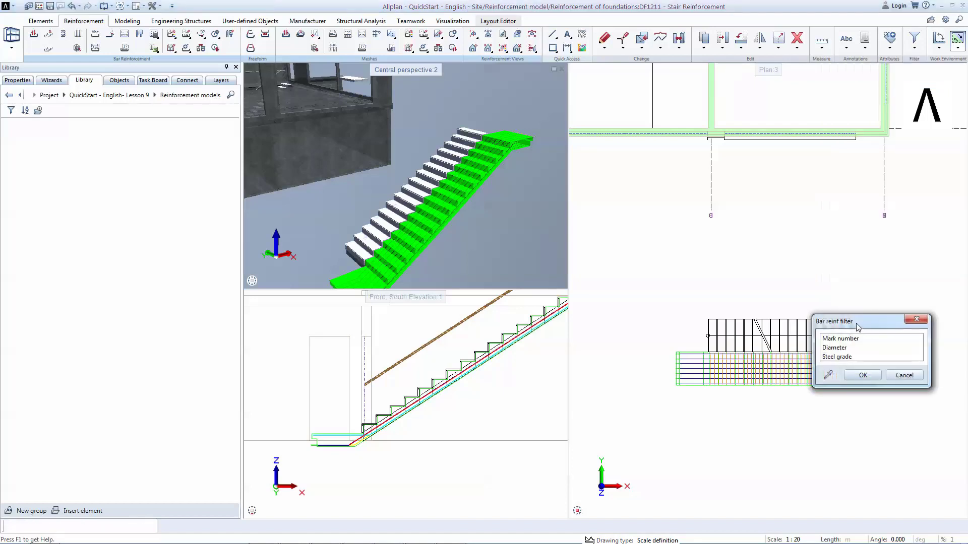
pyautogui.click(819, 401)
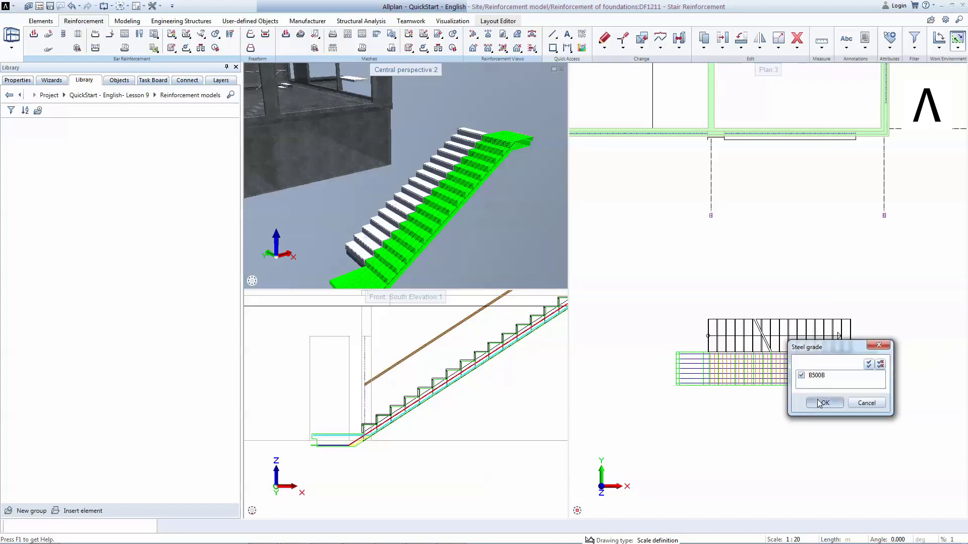
pyautogui.moveTo(648, 341); pyautogui.dragTo(869, 407)
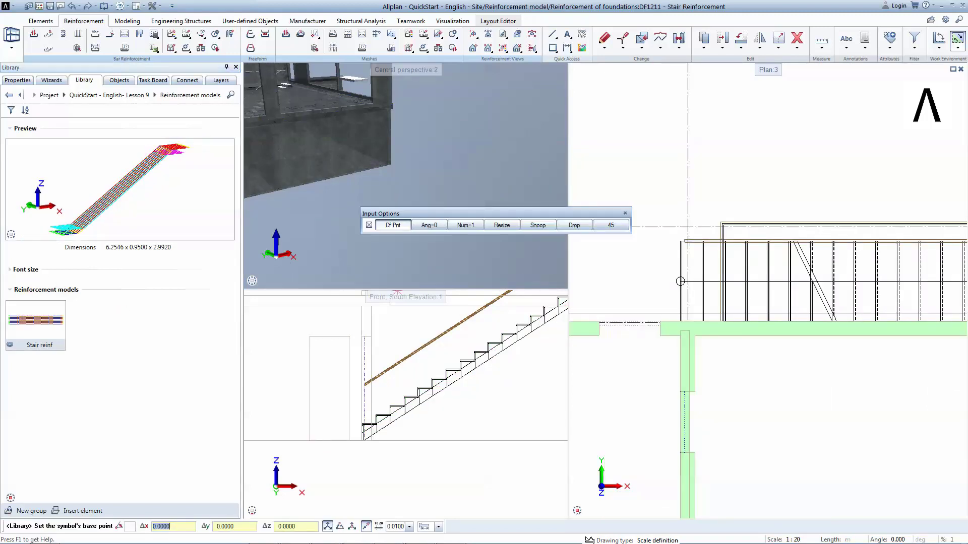
# Insert the Stair reinf symbol on the stair, then zoom and pan to inspect the base rebar
pyautogui.click(680, 241)
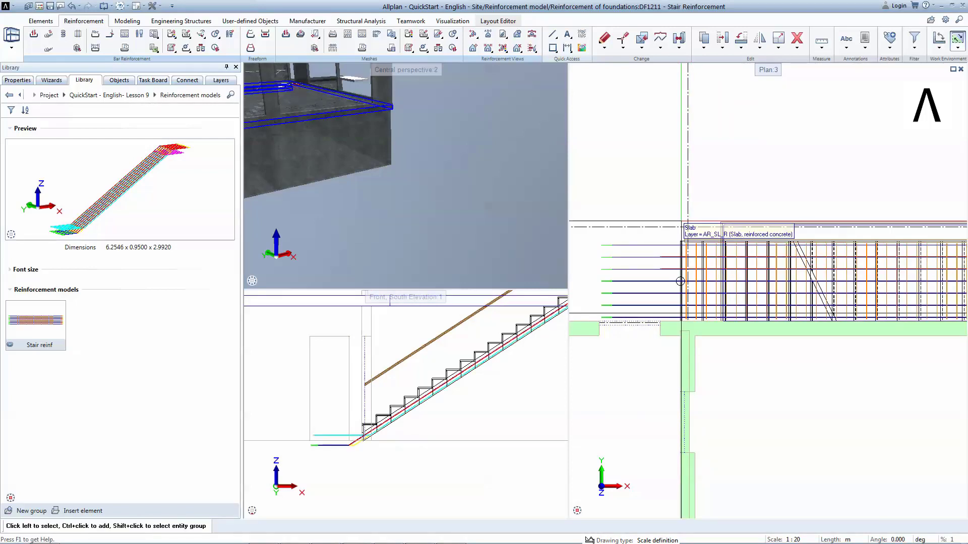
pyautogui.scroll(1, 680, 281)
pyautogui.scroll(-2, 680, 272)
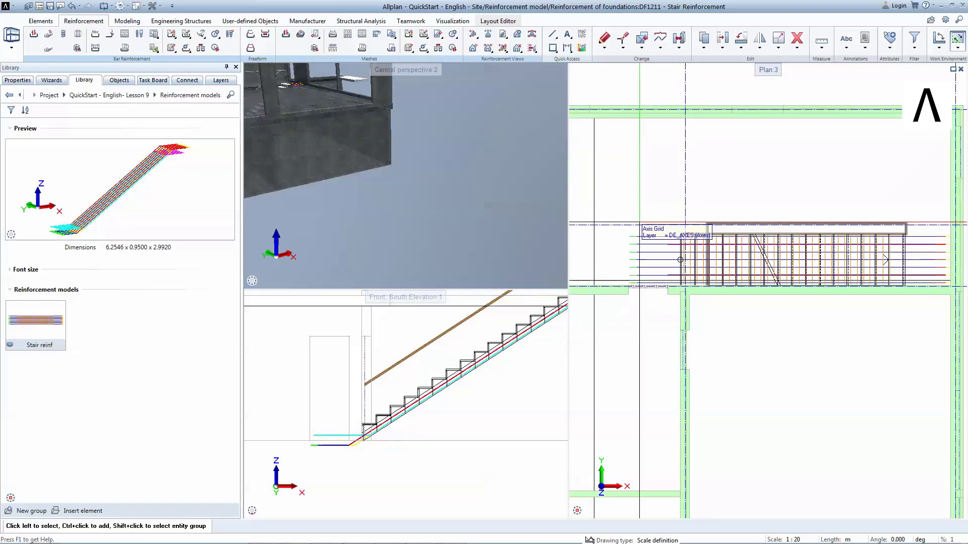
pyautogui.moveTo(346, 156)
pyautogui.mouseDown(button='middle')
pyautogui.moveTo(468, 176)
pyautogui.moveTo(403, 186)
pyautogui.mouseUp(button='middle')
pyautogui.scroll(-2, 481, 250)
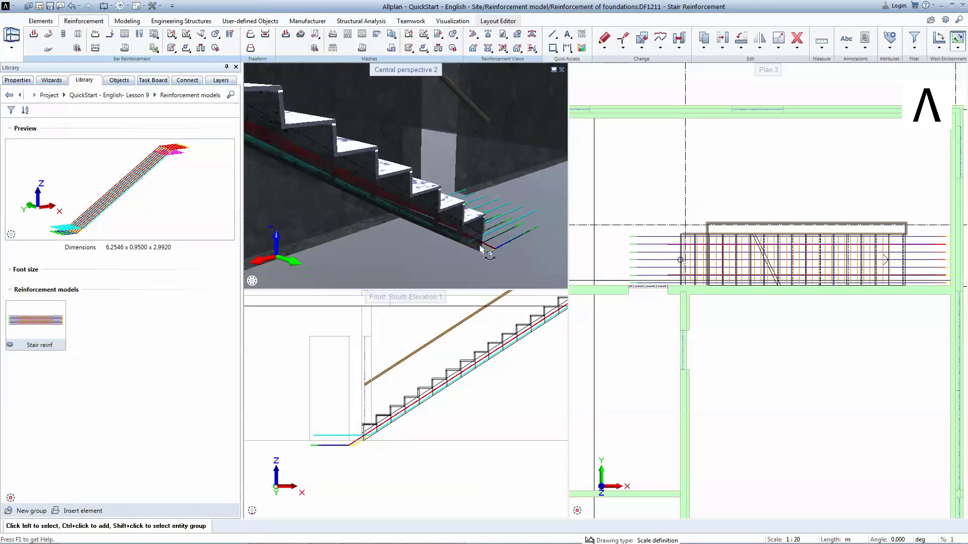
pyautogui.scroll(2, 481, 249)
pyautogui.scroll(2, 492, 252)
pyautogui.scroll(3, 471, 242)
pyautogui.scroll(-2, 452, 228)
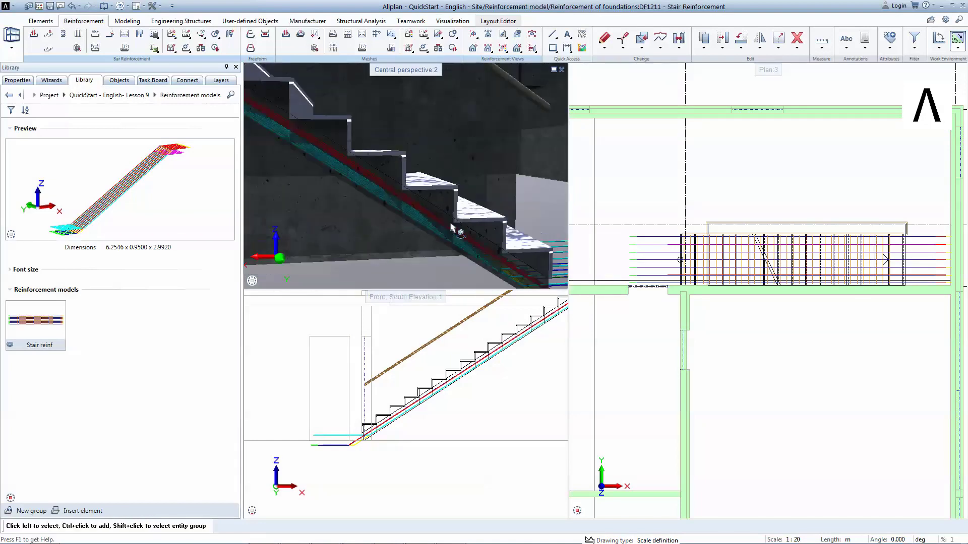
pyautogui.moveTo(452, 228)
pyautogui.mouseDown(button='middle')
pyautogui.moveTo(319, 147)
pyautogui.moveTo(502, 217)
pyautogui.mouseUp(button='middle')
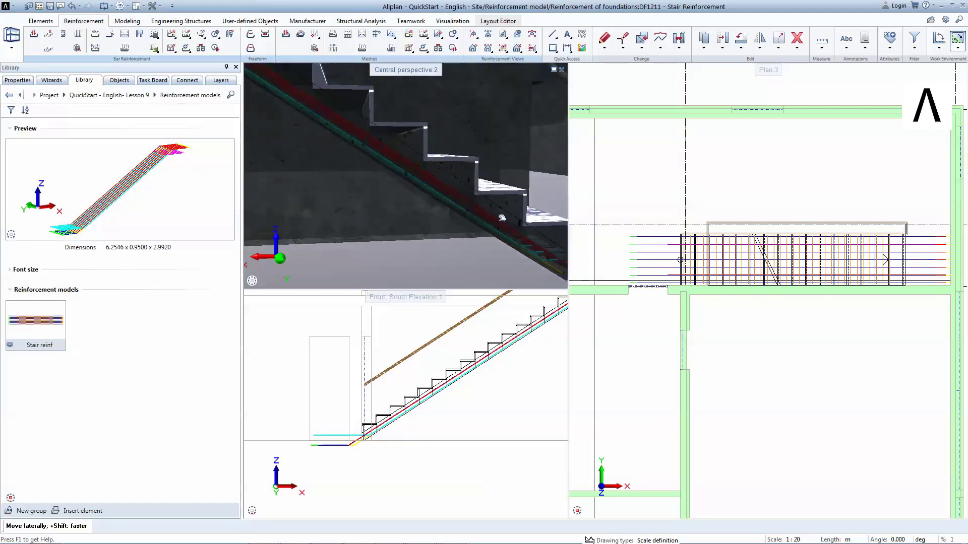